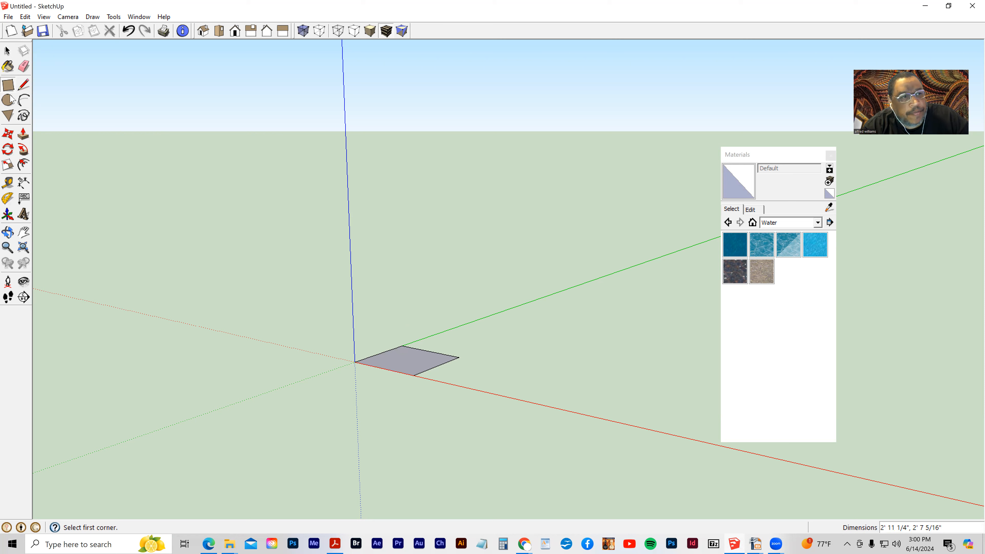
# Draw a circle with a radius of about 10 9/16" and a six-sided polygon along the red axis beyond the rectangle
pyautogui.click(11, 103)
pyautogui.click(469, 376)
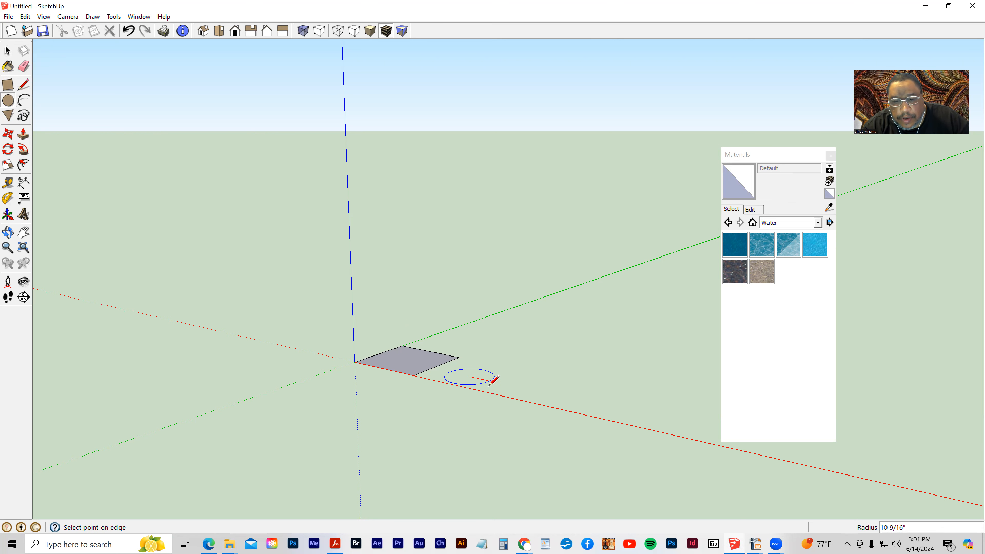
pyautogui.click(490, 384)
pyautogui.click(10, 117)
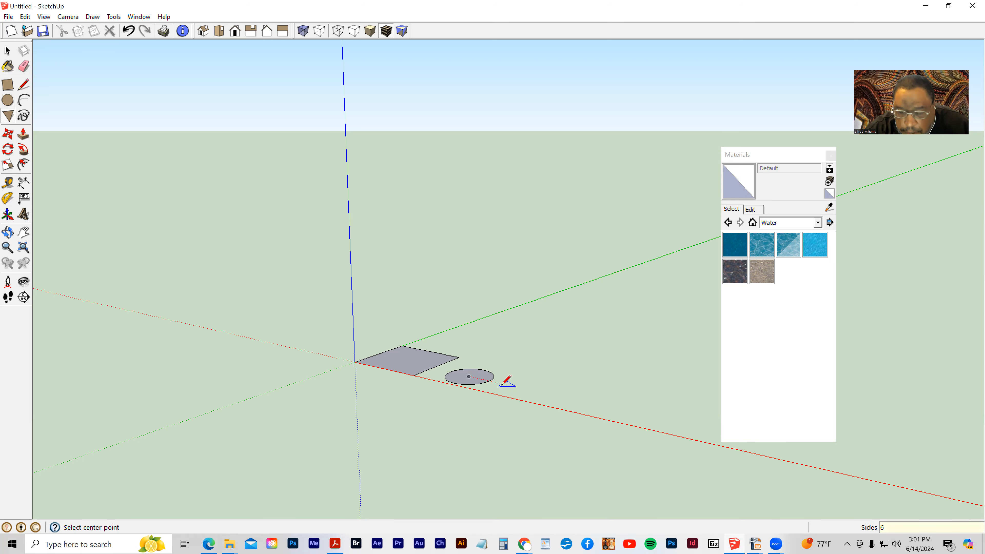
pyautogui.click(516, 387)
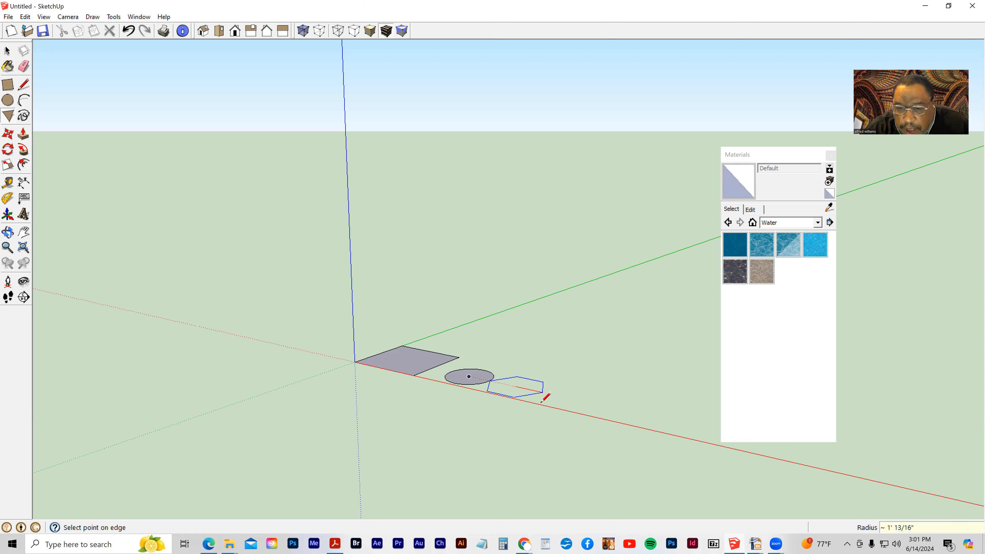
pyautogui.click(536, 402)
# Extrude the rectangle, circle and hexagon upward with Push/Pull to form a box, a cylinder and a hexagonal prism
pyautogui.click(25, 135)
pyautogui.moveTo(407, 367); pyautogui.dragTo(398, 309)
pyautogui.moveTo(456, 372); pyautogui.dragTo(461, 322)
pyautogui.moveTo(511, 391); pyautogui.dragTo(513, 329)
# Draw a closed L-shaped outline with the Line tool on the ground beyond the hexagonal prism
pyautogui.click(23, 85)
pyautogui.click(573, 379)
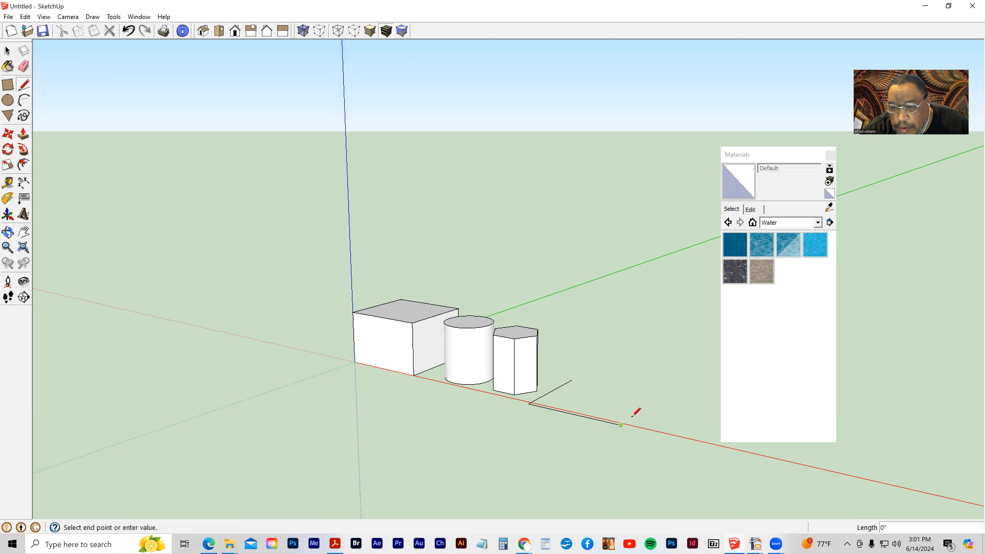
pyautogui.click(639, 411)
pyautogui.click(571, 380)
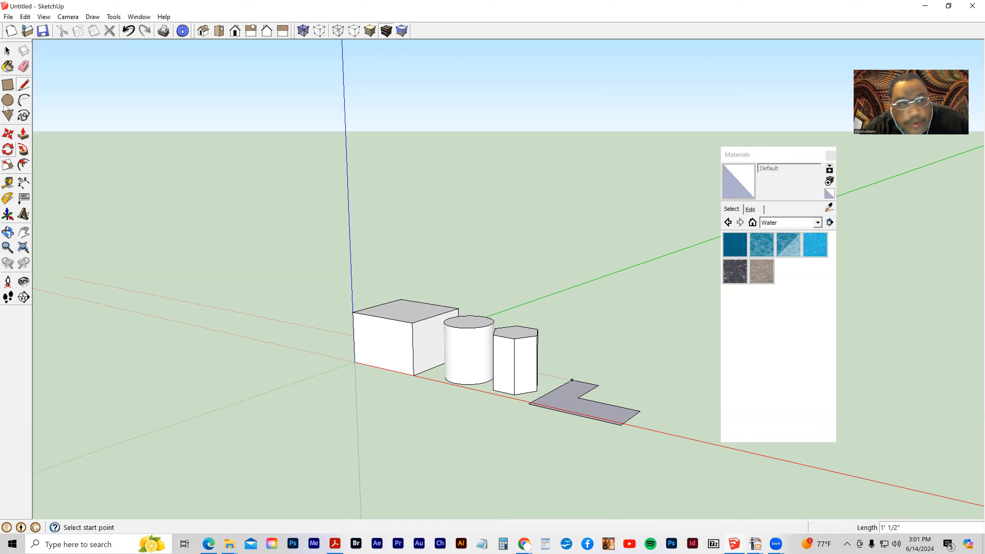
# Extrude the L-shaped face upward about 1' 7 15/16"
pyautogui.click(23, 134)
pyautogui.click(568, 400)
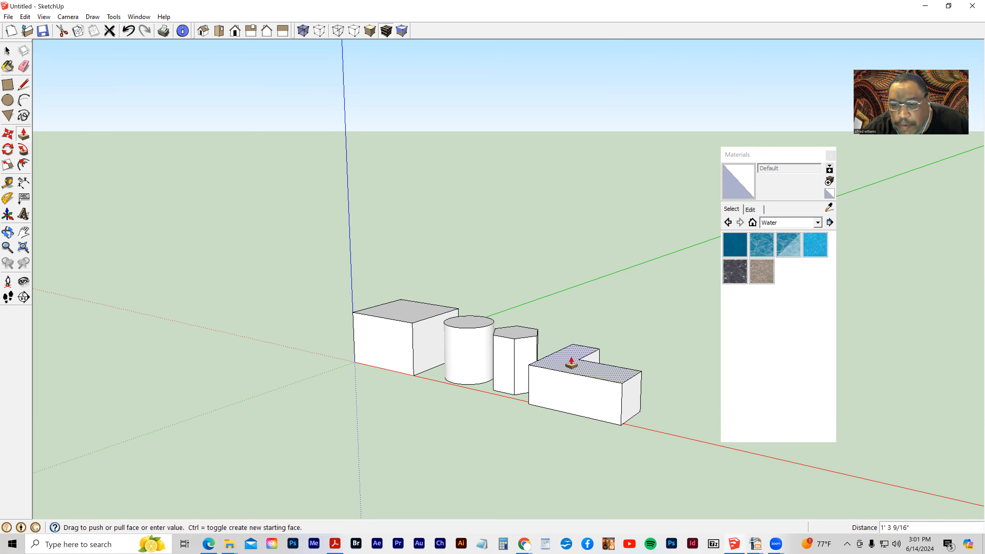
pyautogui.click(571, 353)
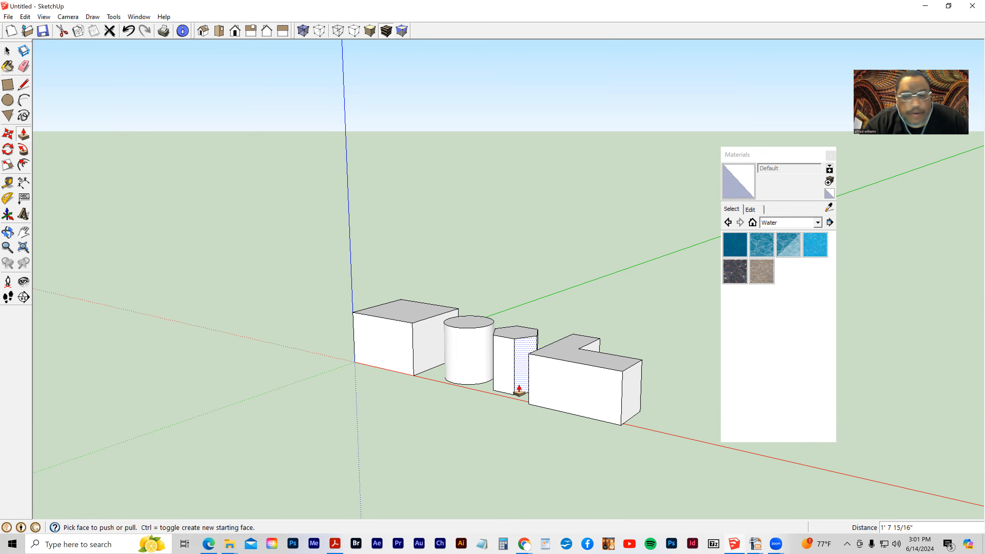
# Draw a rectangle about 2' 3 7/16" by 1' 7 5/8" inside the top face of the box
pyautogui.moveTo(541, 398); pyautogui.dragTo(343, 321, button='middle')
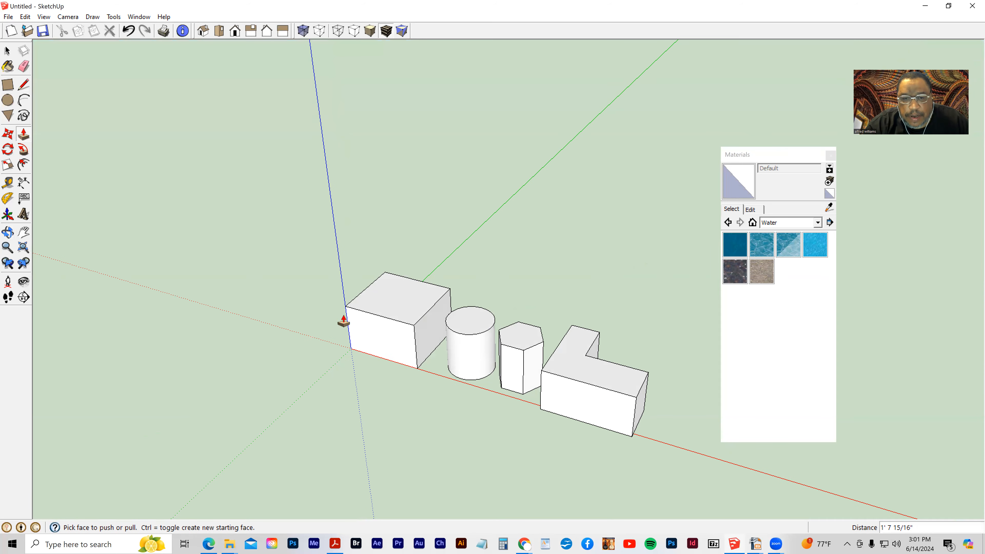
pyautogui.moveTo(375, 389); pyautogui.dragTo(393, 424, button='middle')
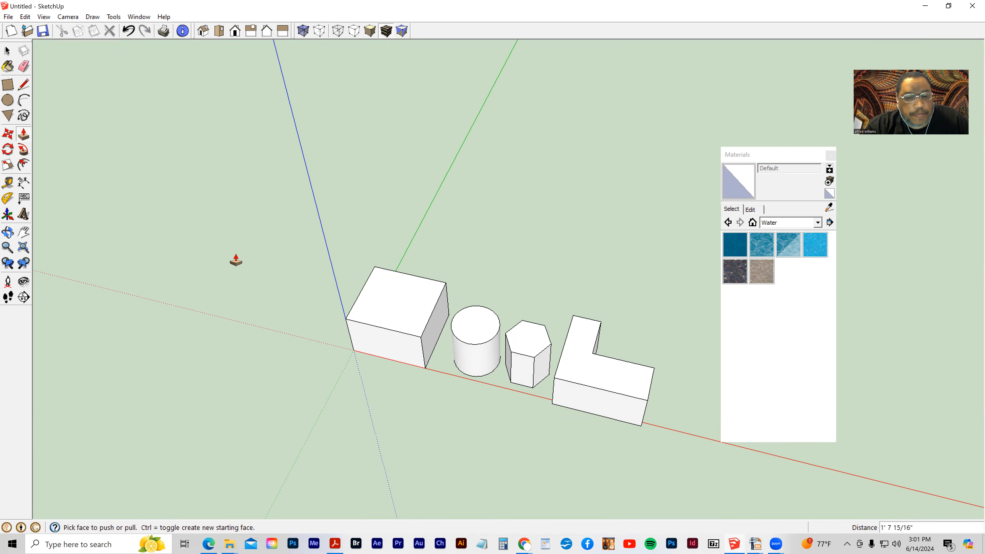
pyautogui.click(9, 86)
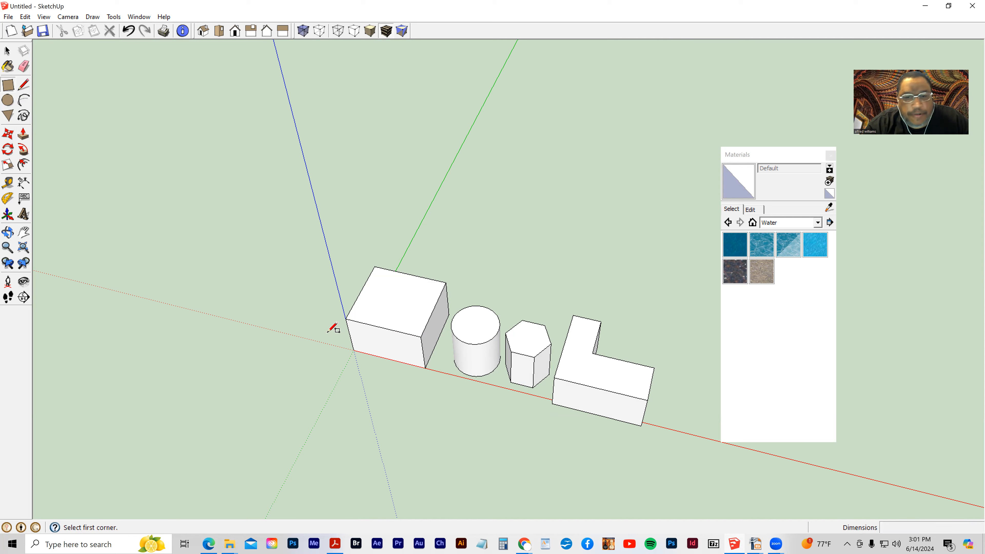
pyautogui.click(375, 277)
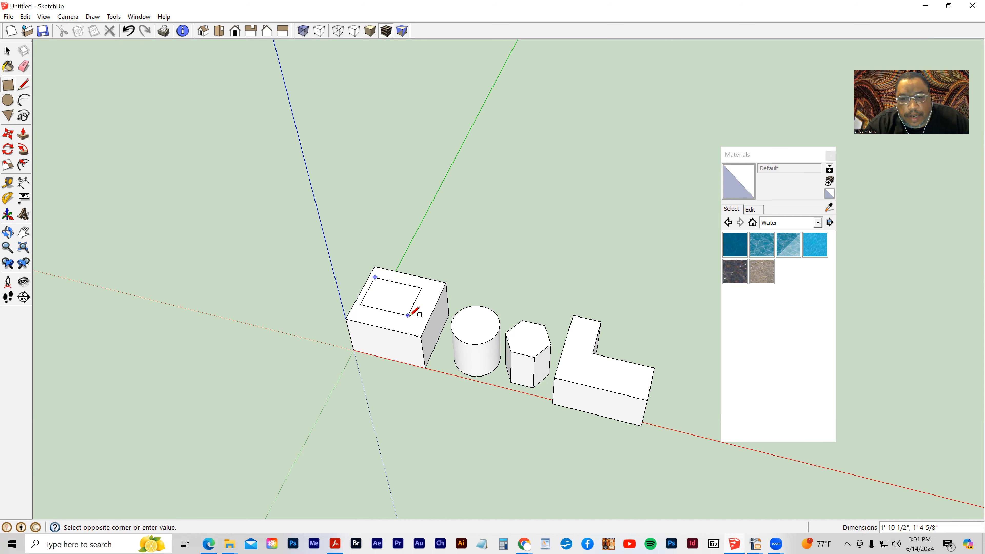
pyautogui.click(417, 324)
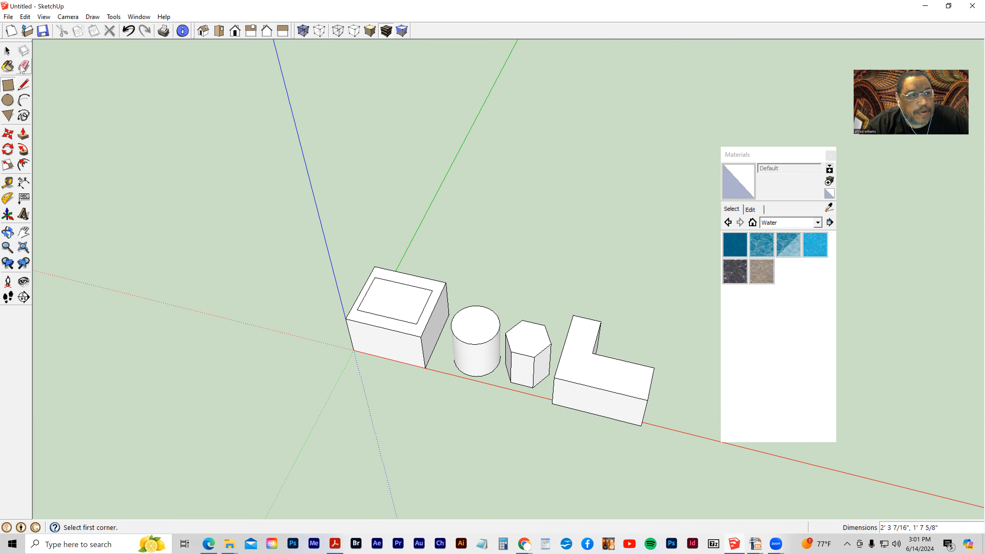
# Push the inner rectangle down into the box to hollow out a deep rectangular recess
pyautogui.click(23, 134)
pyautogui.moveTo(396, 308); pyautogui.dragTo(390, 329)
pyautogui.hotkey('ctrl', 'z')
pyautogui.moveTo(378, 373); pyautogui.dragTo(376, 375, button='middle')
pyautogui.moveTo(380, 315); pyautogui.dragTo(384, 337)
pyautogui.moveTo(336, 378); pyautogui.dragTo(393, 327, button='middle')
pyautogui.moveTo(393, 327)
pyautogui.mouseDown()
pyautogui.moveTo(391, 387)
pyautogui.moveTo(395, 344)
pyautogui.mouseUp()
pyautogui.moveTo(385, 407); pyautogui.dragTo(403, 421, button='middle')
pyautogui.moveTo(388, 392)
pyautogui.mouseDown()
pyautogui.moveTo(389, 275)
pyautogui.moveTo(391, 398)
pyautogui.moveTo(393, 380)
pyautogui.mouseUp()
pyautogui.moveTo(411, 444); pyautogui.dragTo(432, 406, button='middle')
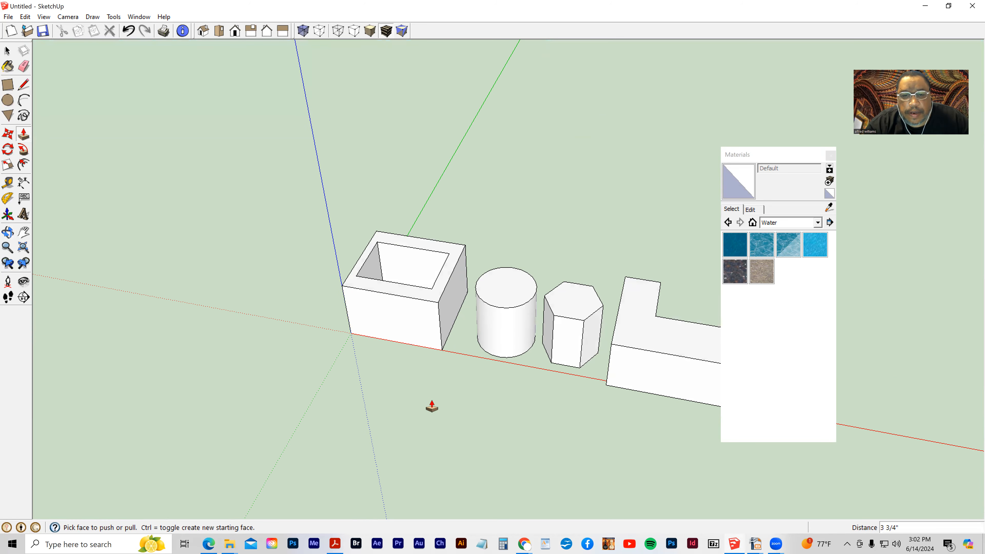
# Reshape the cylinder, hexagonal prism, L-shaped solid and box by pushing and pulling individual faces
pyautogui.moveTo(485, 362); pyautogui.dragTo(391, 363, button='middle')
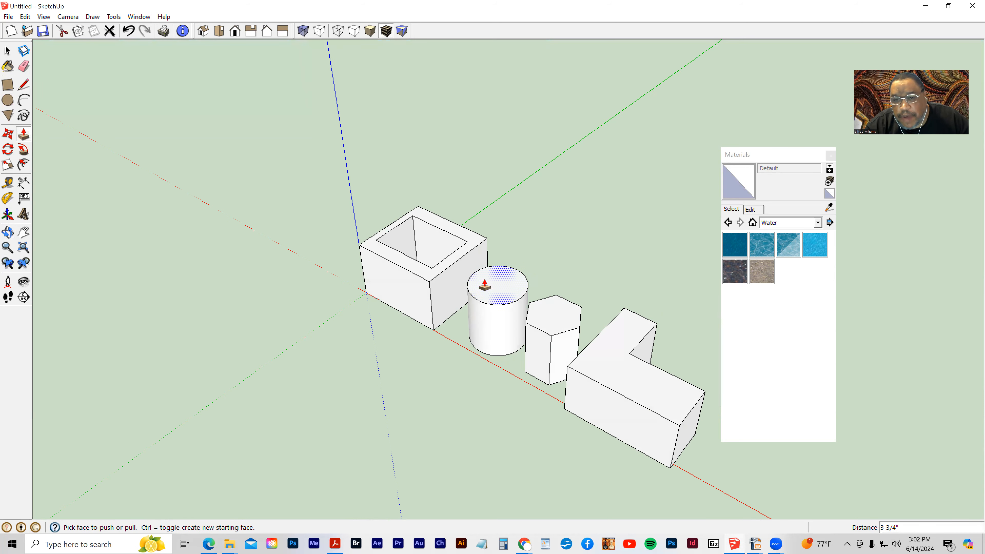
pyautogui.moveTo(478, 353); pyautogui.dragTo(491, 317, button='middle')
pyautogui.moveTo(487, 283)
pyautogui.mouseDown()
pyautogui.moveTo(488, 249)
pyautogui.moveTo(488, 286)
pyautogui.mouseUp()
pyautogui.moveTo(543, 348); pyautogui.dragTo(543, 384)
pyautogui.moveTo(631, 332); pyautogui.dragTo(598, 333)
pyautogui.moveTo(367, 314); pyautogui.dragTo(373, 339)
pyautogui.moveTo(470, 405); pyautogui.dragTo(521, 431, button='middle')
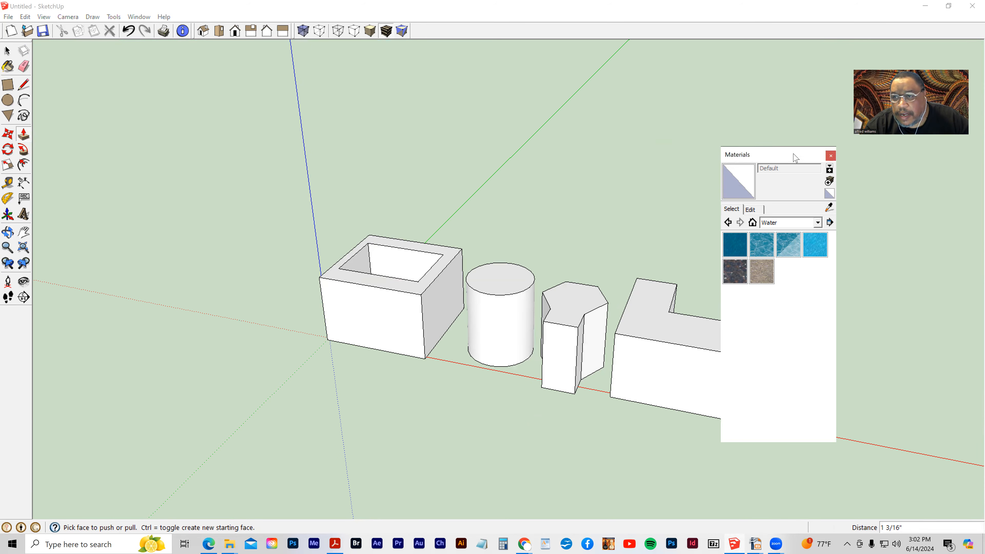
# Move the Materials window clear of the model and delete all the solids
pyautogui.moveTo(793, 157); pyautogui.dragTo(869, 160)
pyautogui.click(7, 49)
pyautogui.moveTo(240, 210); pyautogui.dragTo(779, 457)
pyautogui.press('Delete')
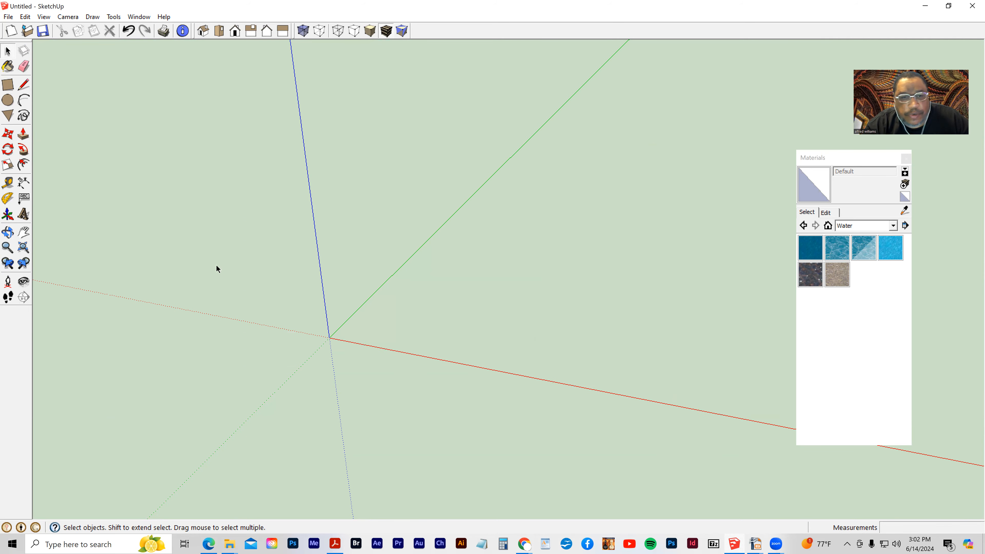
# Draw a rectangle about 8' 10 1/2" by 5' 5 13/16" from the origin and extrude it upward into a box
pyautogui.click(8, 86)
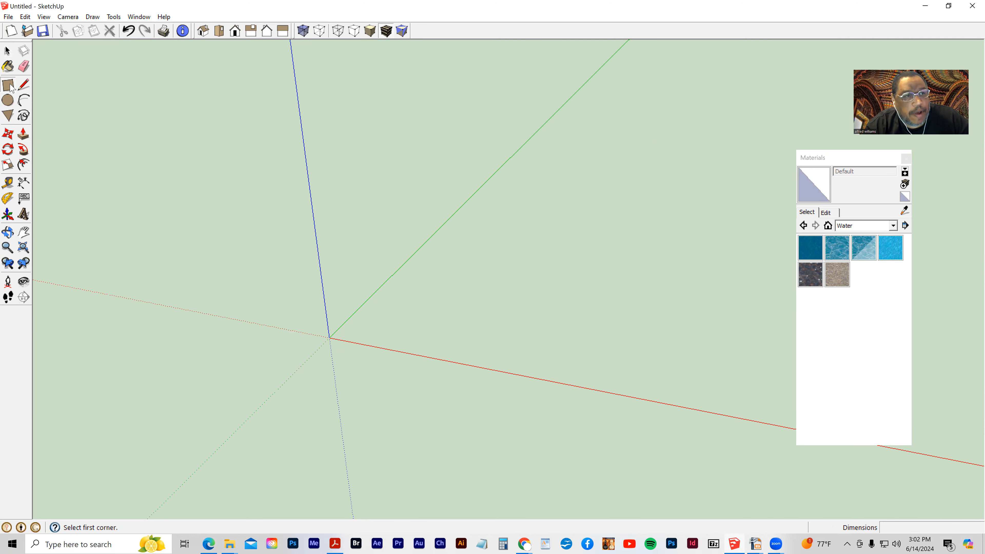
pyautogui.click(330, 337)
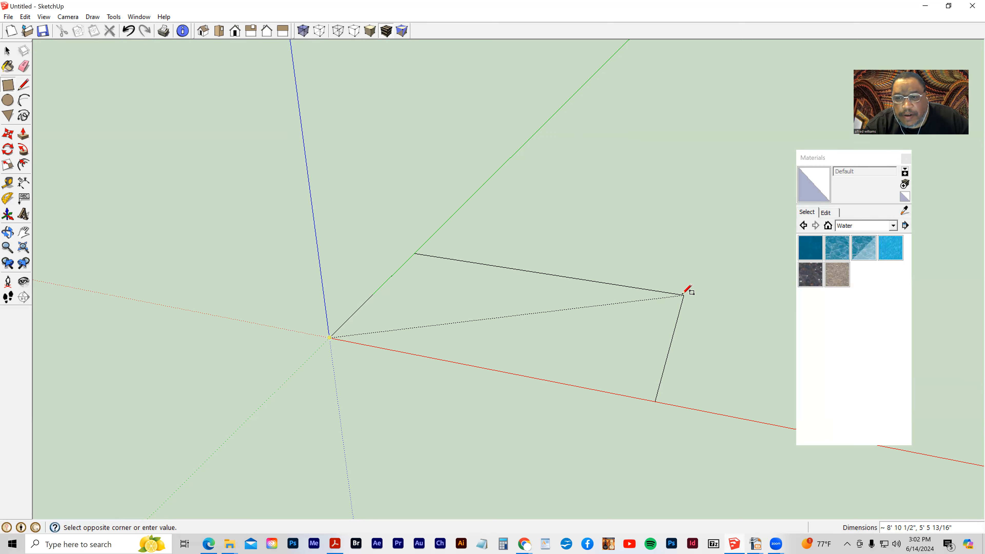
pyautogui.click(683, 295)
pyautogui.click(23, 134)
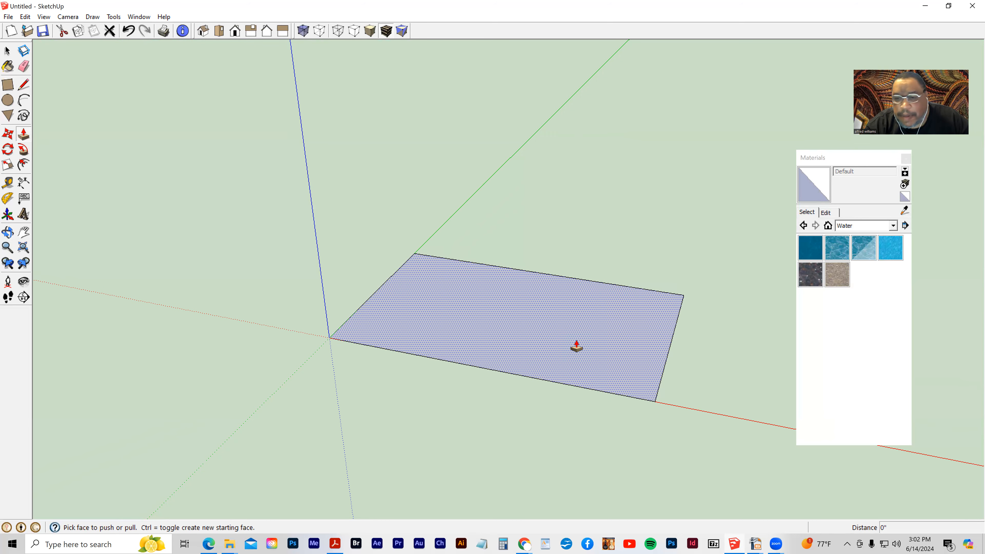
pyautogui.click(567, 292)
pyautogui.click(568, 262)
# Draw a rectangle about 4' 7 3/16" by 3' 4 15/16" at the far end of the box's top and recess it about 1' 9 5/8"
pyautogui.moveTo(555, 273); pyautogui.dragTo(537, 338, button='middle')
pyautogui.press('r')
pyautogui.click(571, 202)
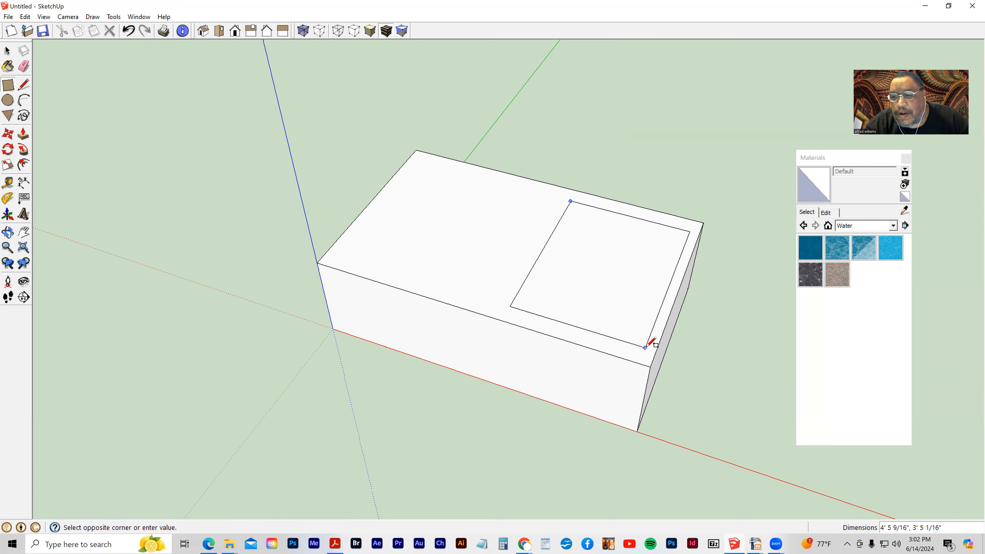
pyautogui.click(644, 350)
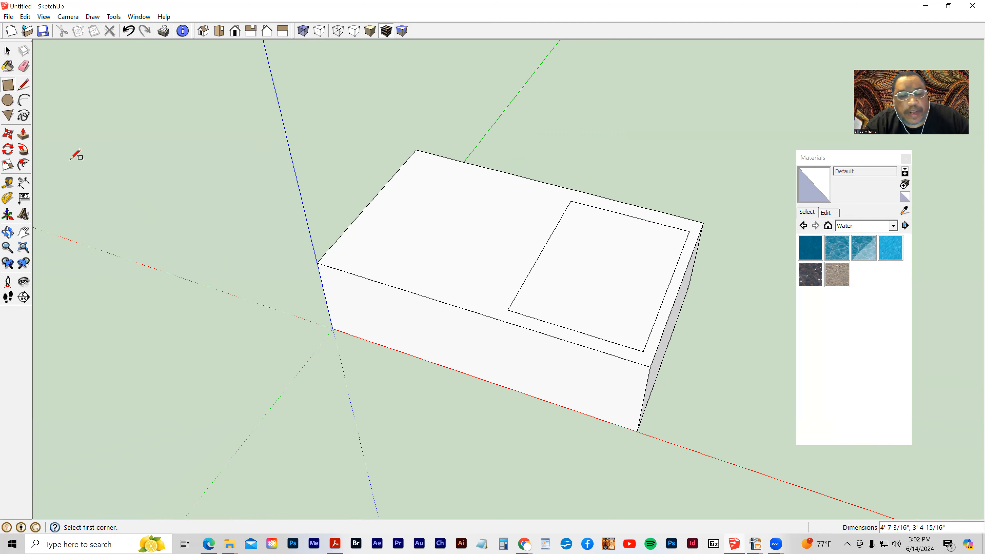
pyautogui.click(23, 134)
pyautogui.moveTo(594, 289); pyautogui.dragTo(576, 336)
# Draw a rectangle about 4' 8 7/16" by 4' 2 13/16" on the box's top beside the recess and pull it up into a raised block
pyautogui.press('o')
pyautogui.moveTo(583, 280); pyautogui.dragTo(613, 287)
pyautogui.moveTo(613, 286); pyautogui.dragTo(608, 322, button='middle')
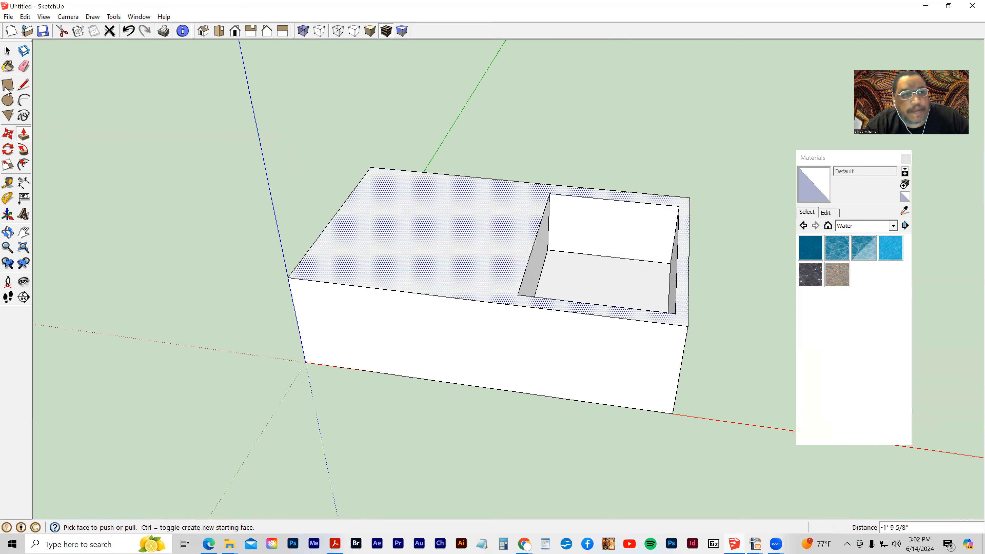
pyautogui.click(7, 85)
pyautogui.click(368, 179)
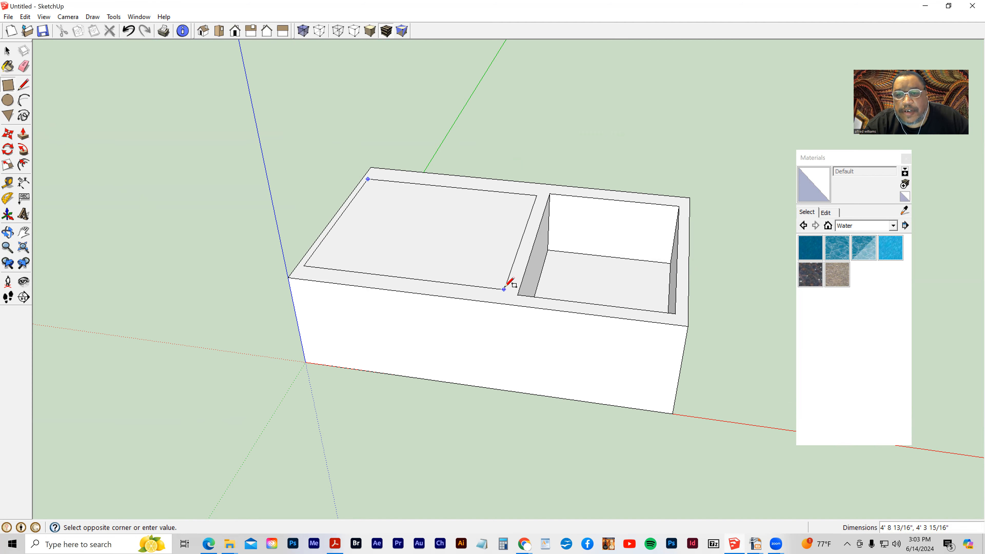
pyautogui.click(504, 287)
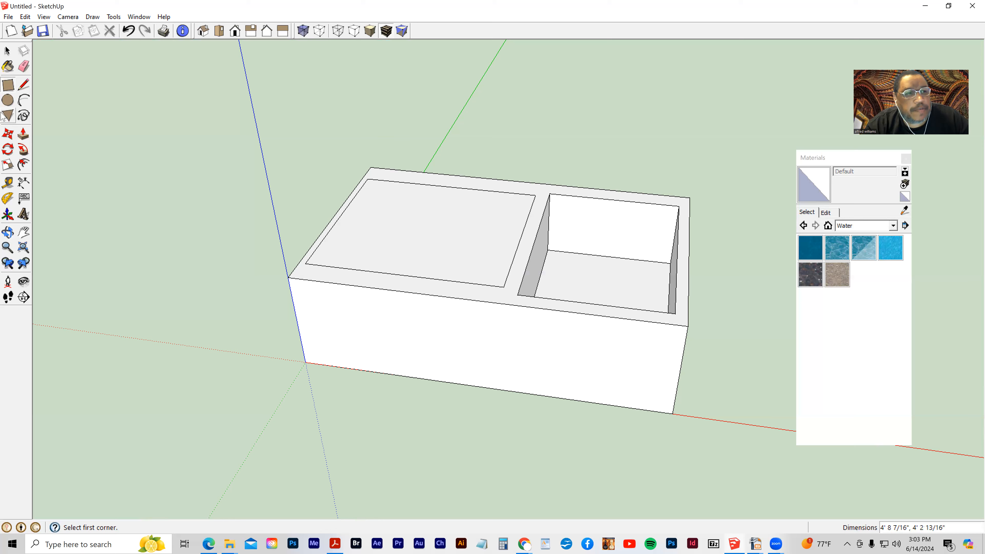
pyautogui.click(24, 134)
pyautogui.click(408, 246)
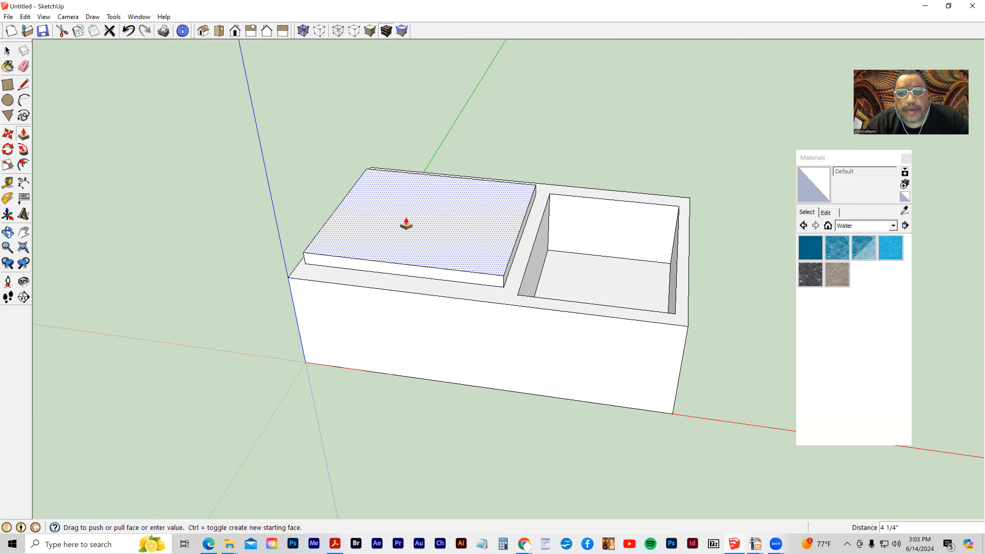
pyautogui.click(403, 210)
# Draw an inset rectangle on top of the raised block and pull it up about 9 1/2" as a second tier
pyautogui.moveTo(541, 270); pyautogui.dragTo(348, 157, button='middle')
pyautogui.press('r')
pyautogui.click(356, 140)
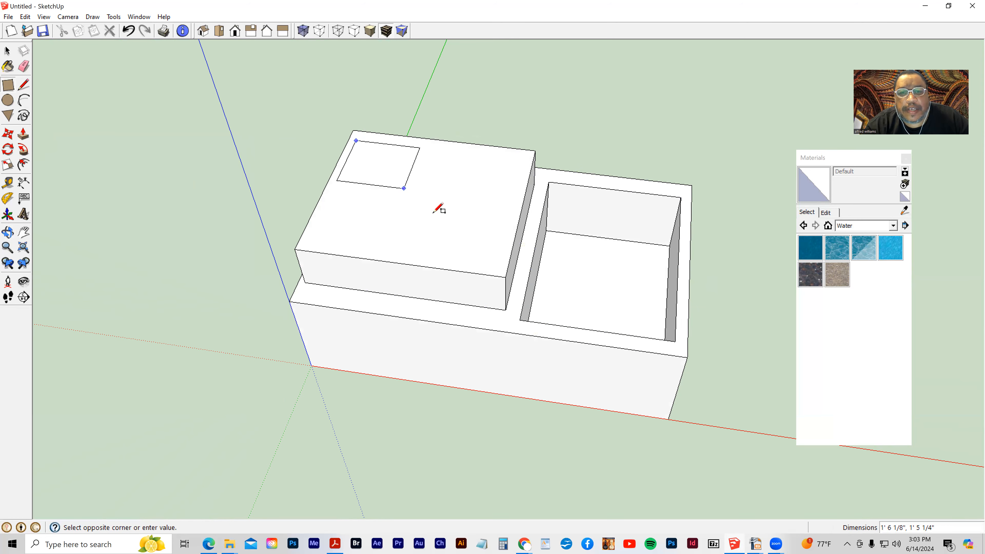
pyautogui.click(495, 261)
pyautogui.click(23, 134)
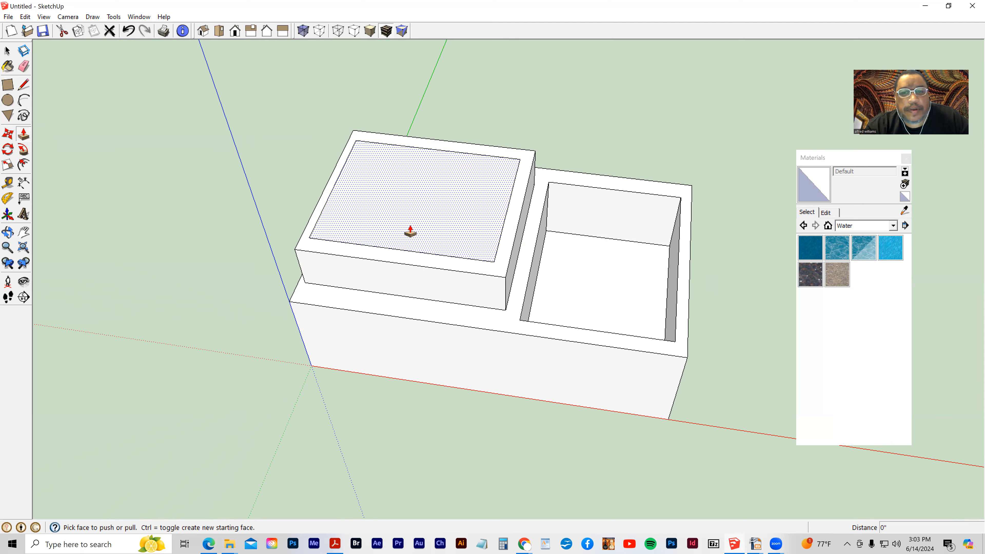
pyautogui.click(402, 229)
pyautogui.click(407, 206)
# Draw a small rectangle on the upper tier's side facing the recess and pull it out about 1' 11 11/16" over the recess
pyautogui.moveTo(662, 304); pyautogui.dragTo(521, 250, button='middle')
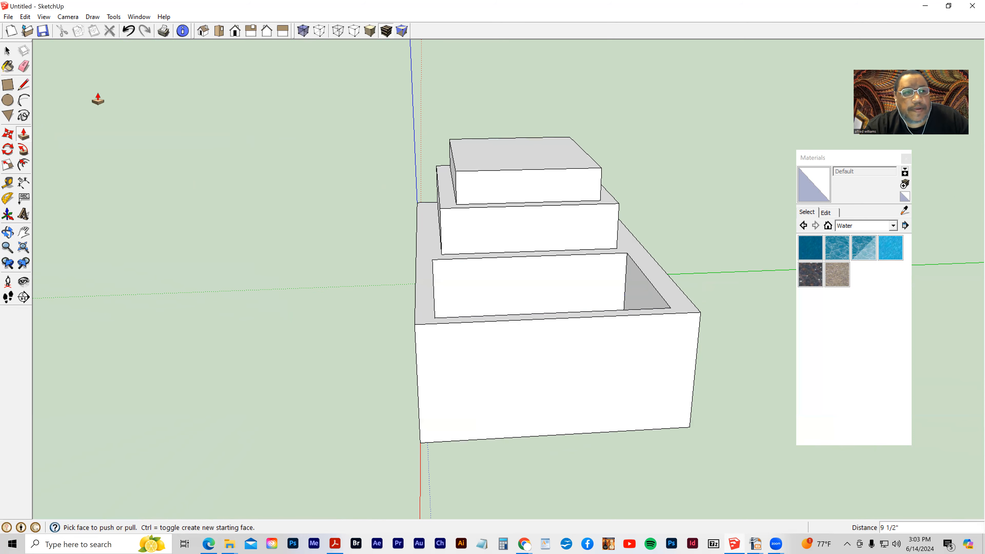
pyautogui.click(5, 88)
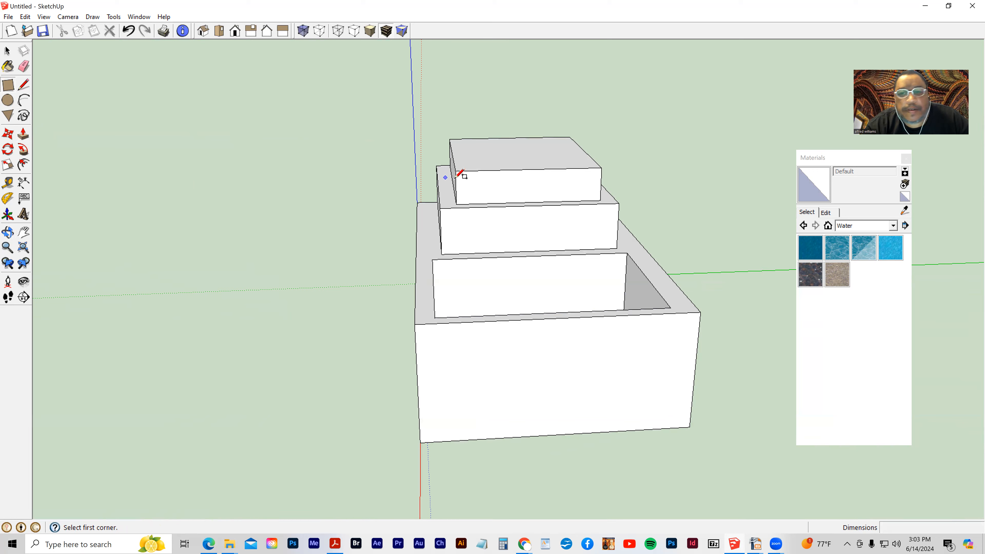
pyautogui.click(502, 170)
pyautogui.click(557, 185)
pyautogui.moveTo(277, 204); pyautogui.dragTo(535, 289, button='middle')
pyautogui.click(23, 134)
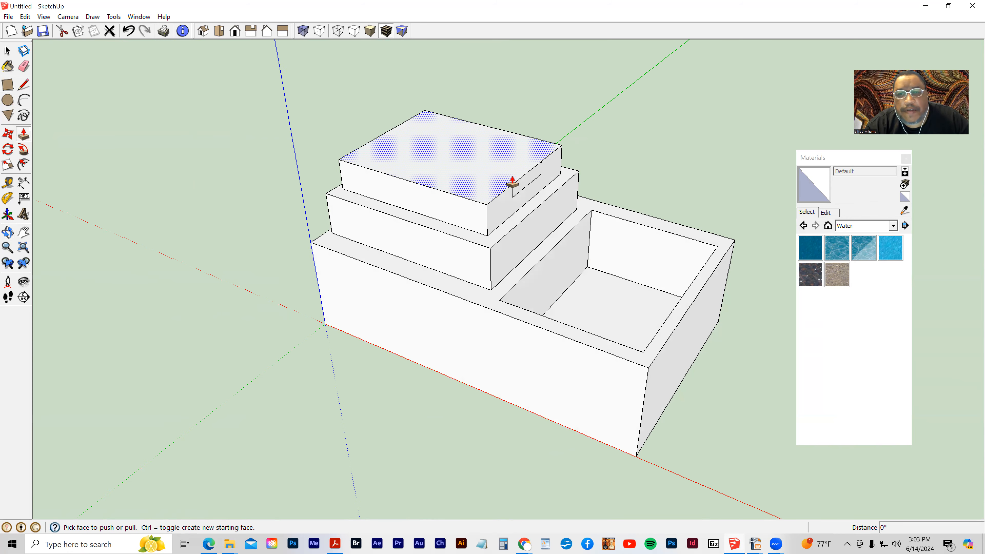
pyautogui.moveTo(521, 189); pyautogui.dragTo(598, 210)
# Reduce the height of the two stacked tiers and push the overhanging slab's top down about 6 1/2" to thin it
pyautogui.moveTo(503, 261); pyautogui.dragTo(589, 251, button='middle')
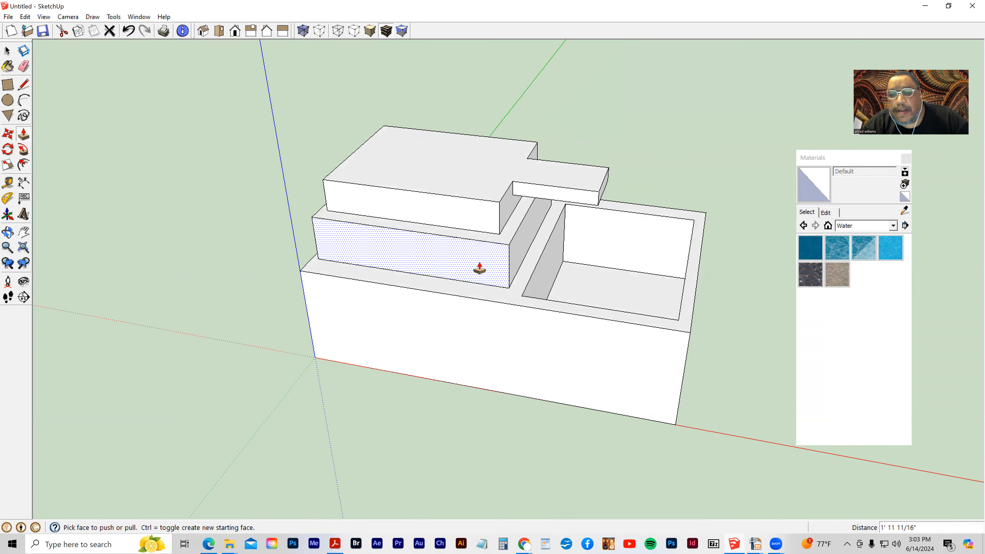
pyautogui.moveTo(413, 174); pyautogui.dragTo(408, 180)
pyautogui.moveTo(417, 232); pyautogui.dragTo(413, 248)
pyautogui.moveTo(414, 202)
pyautogui.mouseDown()
pyautogui.moveTo(420, 209)
pyautogui.moveTo(411, 200)
pyautogui.moveTo(411, 209)
pyautogui.mouseUp()
pyautogui.moveTo(561, 187); pyautogui.dragTo(559, 211)
pyautogui.moveTo(620, 287); pyautogui.dragTo(580, 219, button='middle')
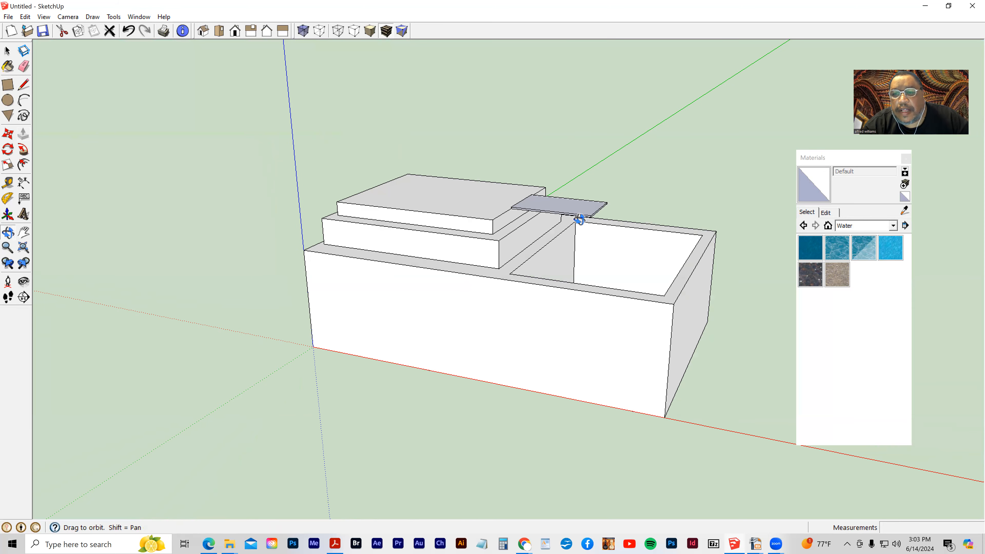
pyautogui.moveTo(411, 293); pyautogui.dragTo(433, 335, button='middle')
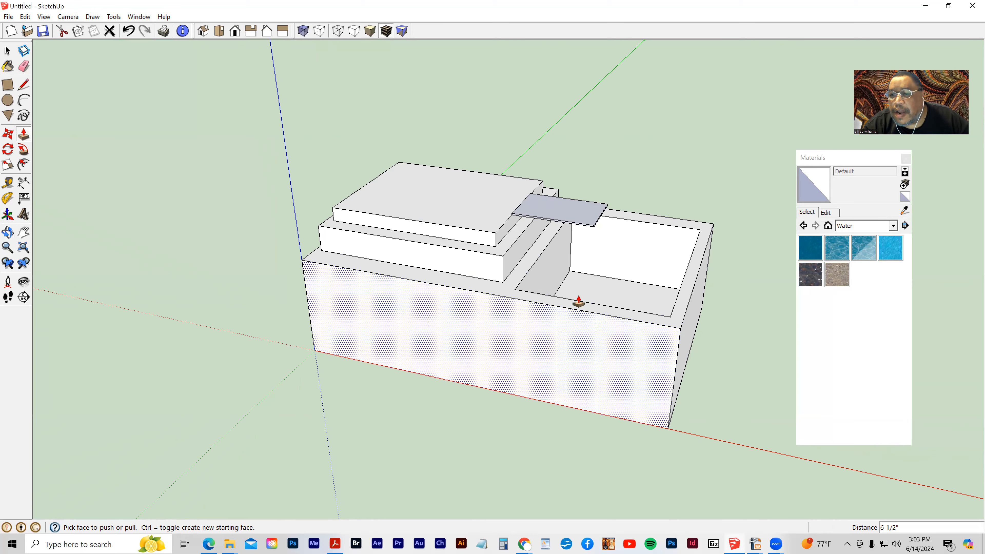
pyautogui.click(7, 52)
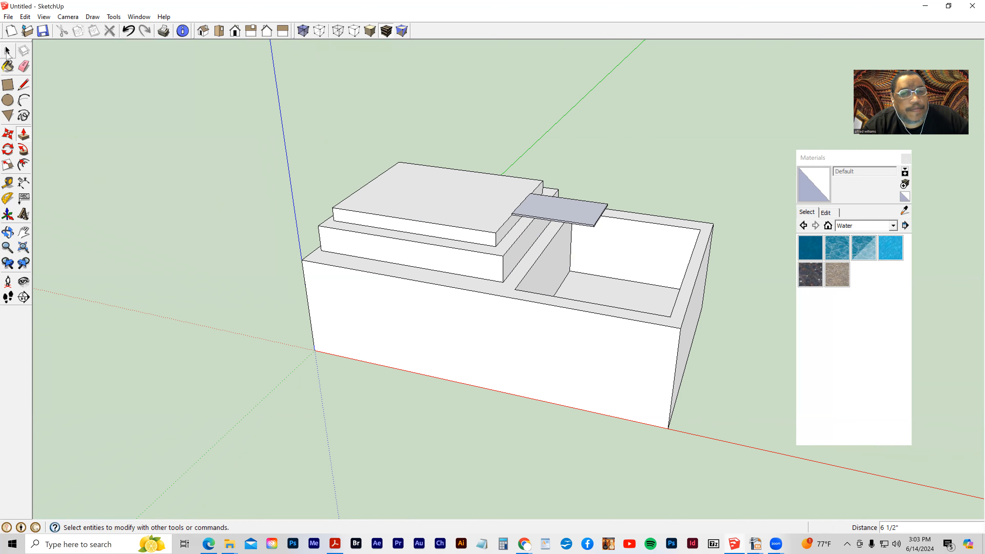
pyautogui.click(29, 103)
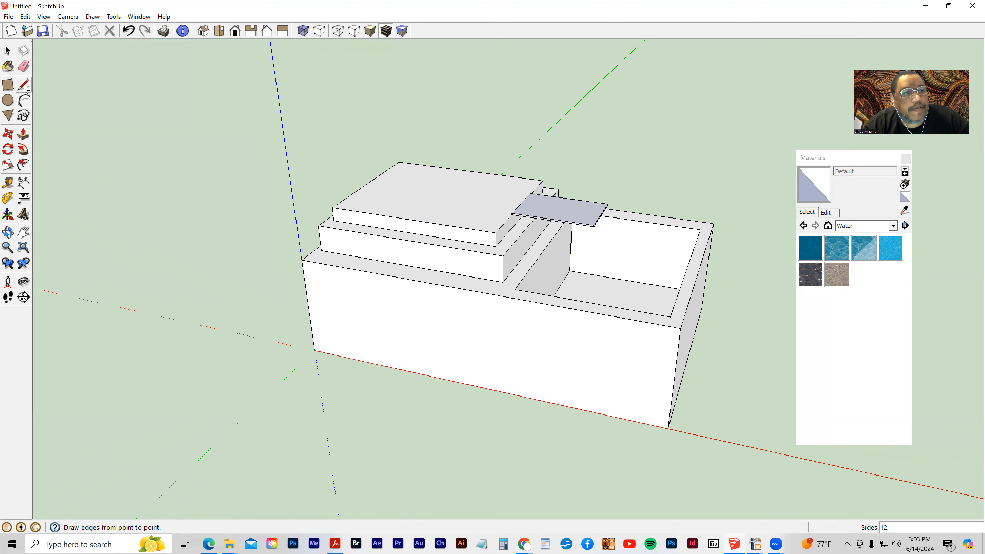
pyautogui.click(25, 86)
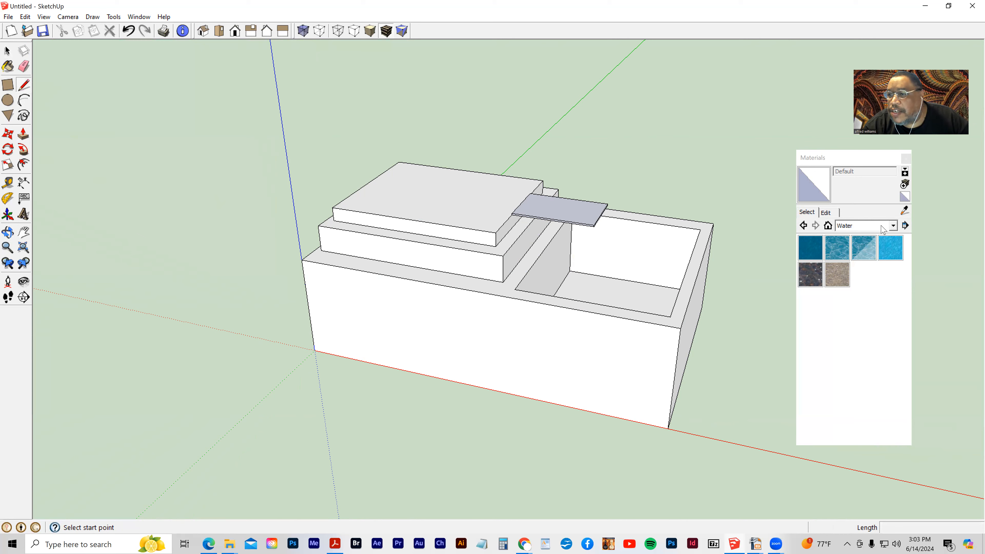
# Paint the box's front and top rim and the visible faces of both tiers with the Stone_Marble material
pyautogui.click(893, 225)
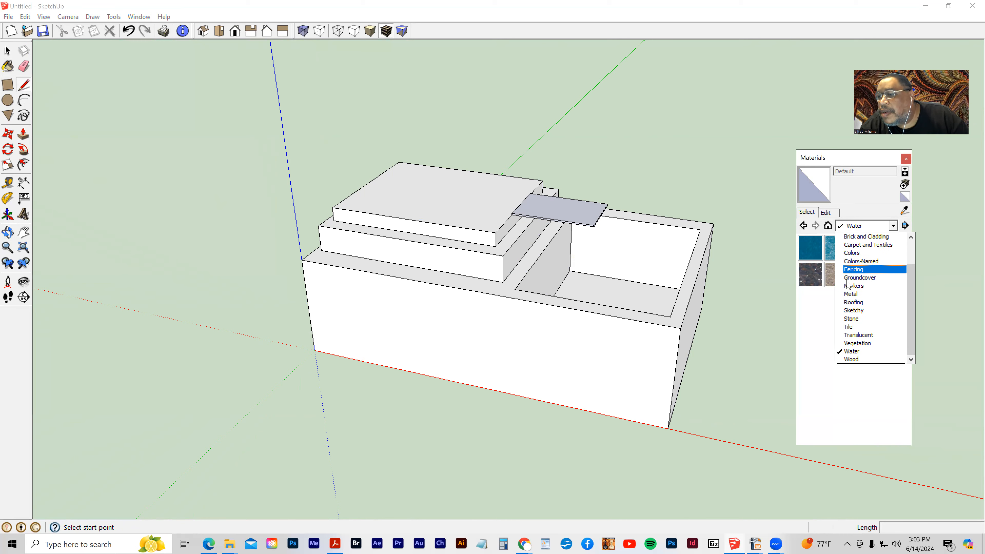
pyautogui.click(853, 319)
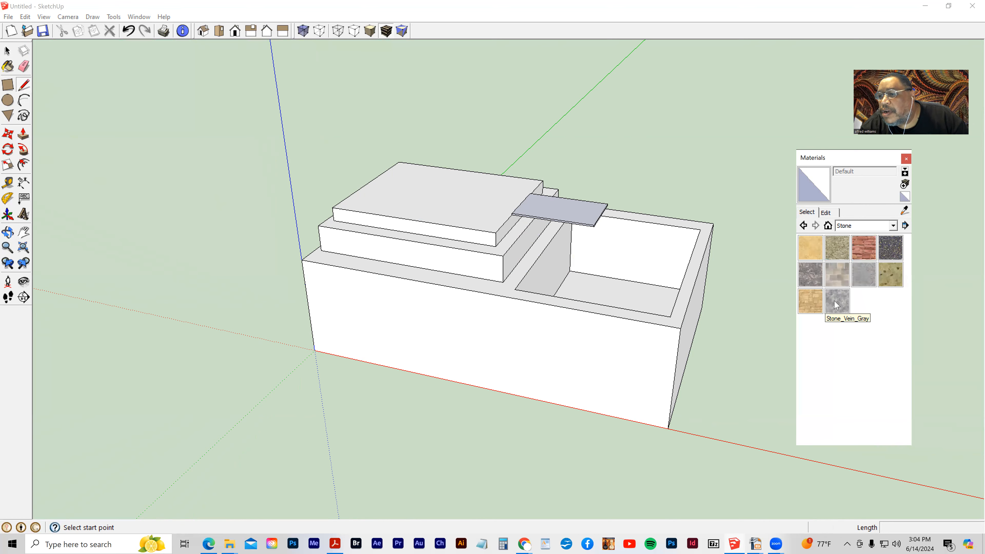
pyautogui.click(815, 282)
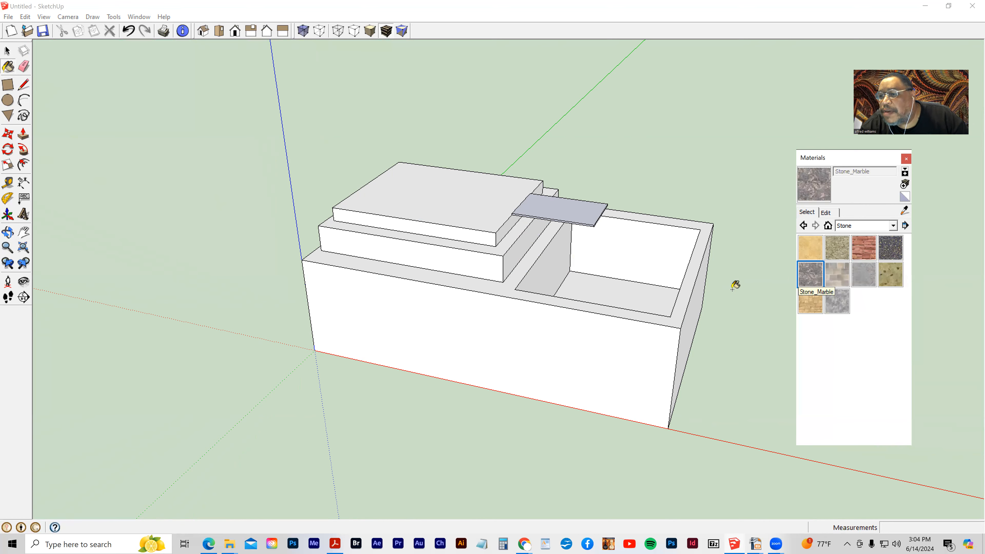
pyautogui.click(445, 296)
pyautogui.click(436, 278)
pyautogui.click(433, 253)
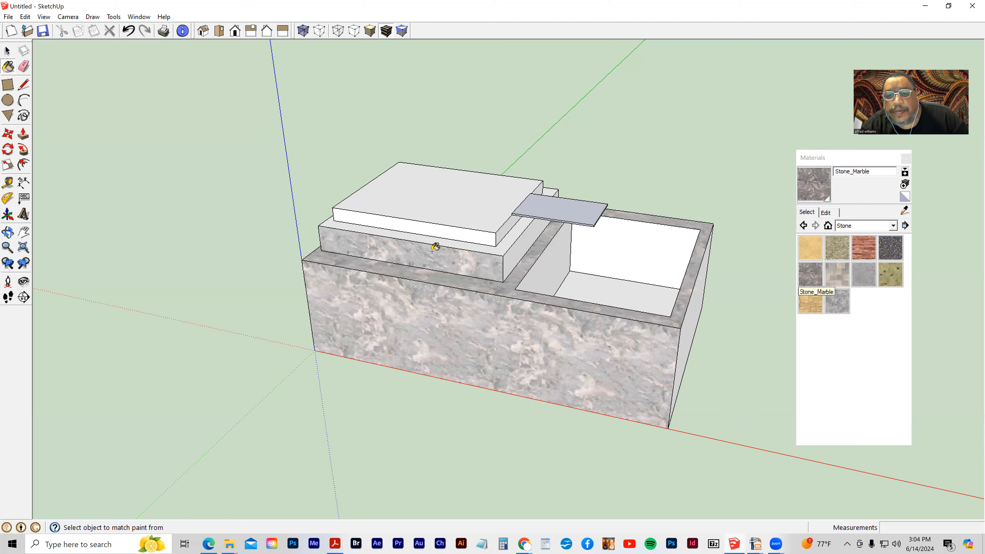
pyautogui.click(433, 239)
pyautogui.click(439, 219)
pyautogui.click(491, 238)
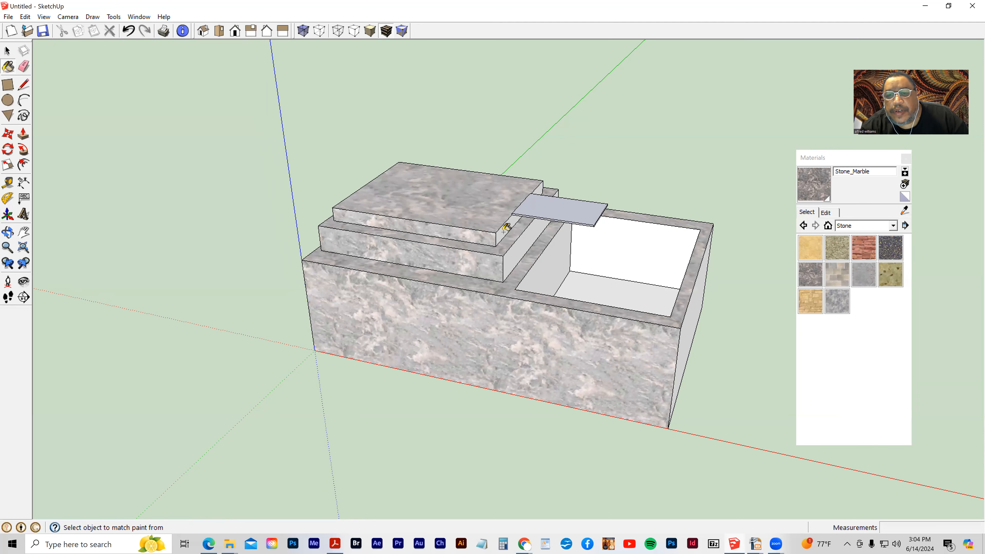
pyautogui.click(516, 250)
# Apply Stone_Marble to the remaining sides of the tiers and the box, including the inside of the recess
pyautogui.moveTo(737, 314)
pyautogui.mouseDown(button='middle')
pyautogui.moveTo(455, 297)
pyautogui.moveTo(382, 281)
pyautogui.mouseUp(button='middle')
pyautogui.click(379, 285)
pyautogui.click(361, 301)
pyautogui.click(346, 334)
pyautogui.moveTo(347, 334)
pyautogui.mouseDown(button='middle')
pyautogui.moveTo(814, 359)
pyautogui.moveTo(752, 356)
pyautogui.mouseUp(button='middle')
pyautogui.click(563, 314)
pyautogui.click(555, 328)
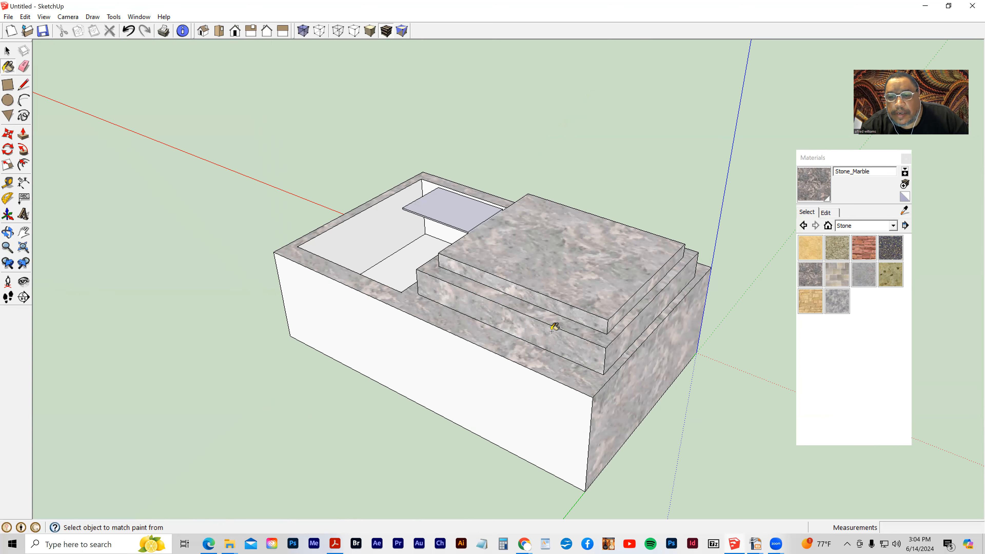
pyautogui.keyDown('shift'); pyautogui.click(511, 383); pyautogui.keyUp('shift')
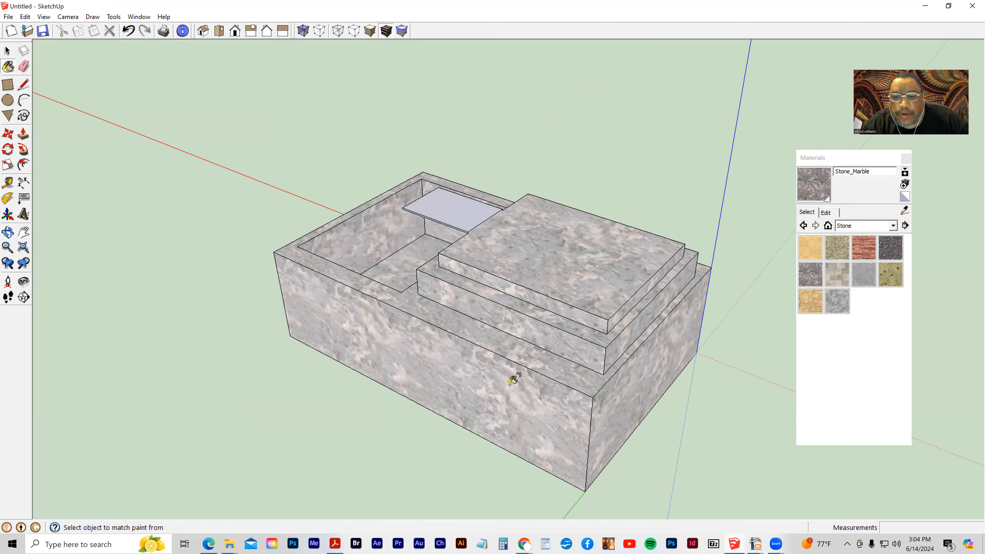
# Paint the overhanging slab's top and all its thin edges with the Wood_ Floor material
pyautogui.moveTo(463, 363); pyautogui.dragTo(570, 359, button='middle')
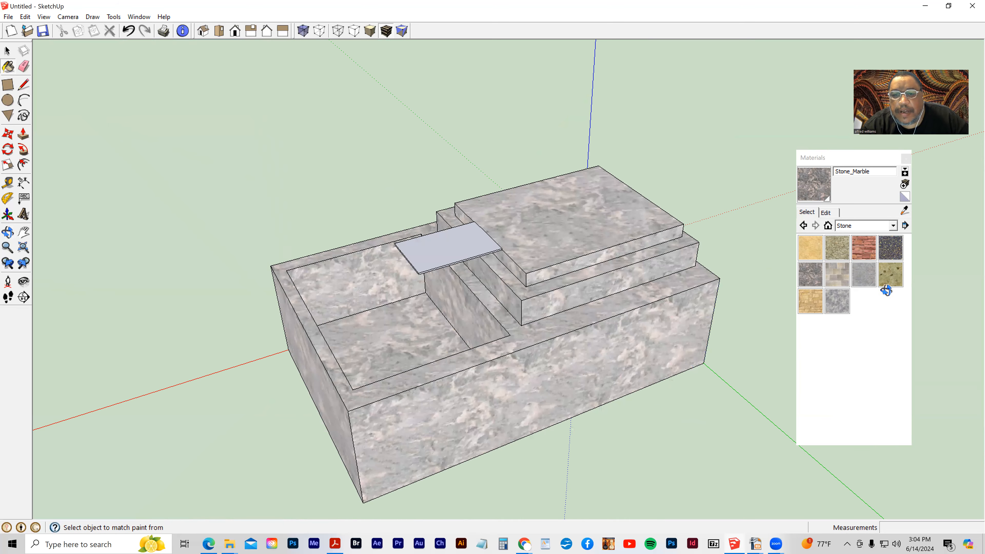
pyautogui.moveTo(887, 291); pyautogui.dragTo(543, 315, button='middle')
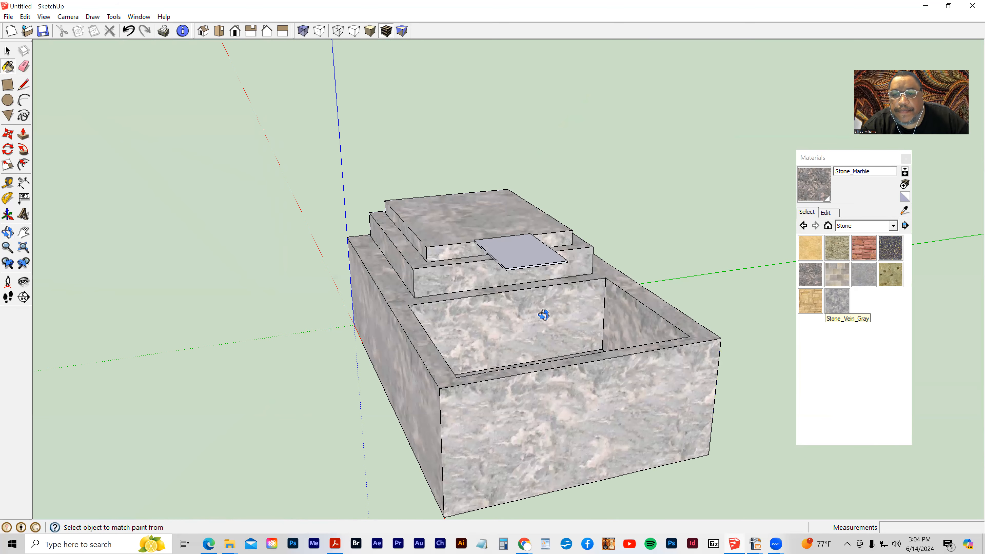
pyautogui.click(858, 228)
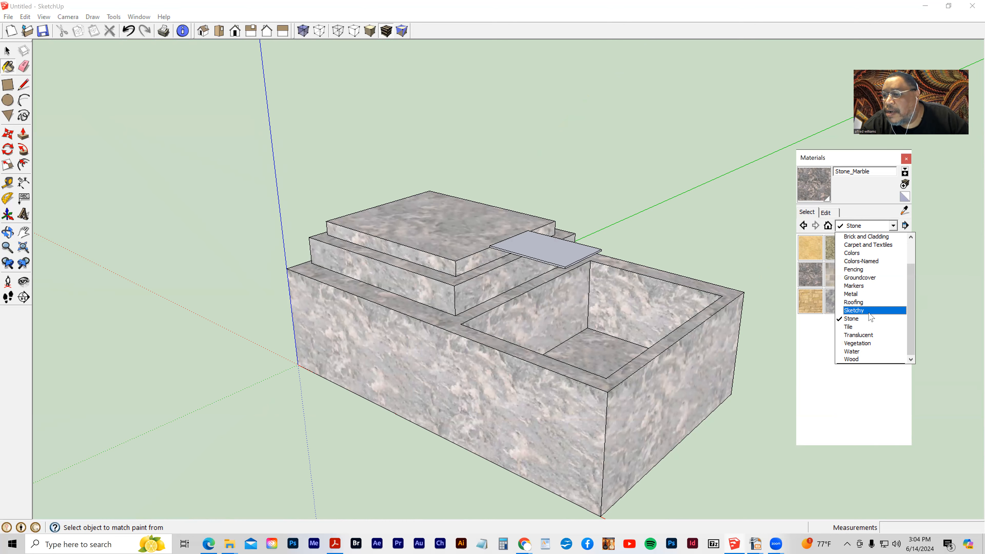
pyautogui.click(853, 359)
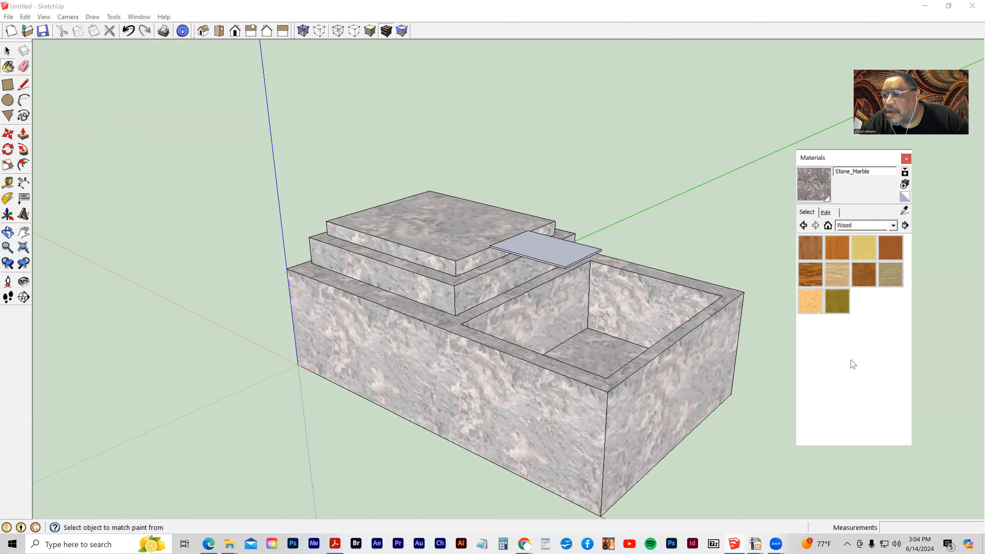
pyautogui.click(813, 255)
pyautogui.click(567, 248)
pyautogui.moveTo(560, 252); pyautogui.dragTo(555, 256, button='middle')
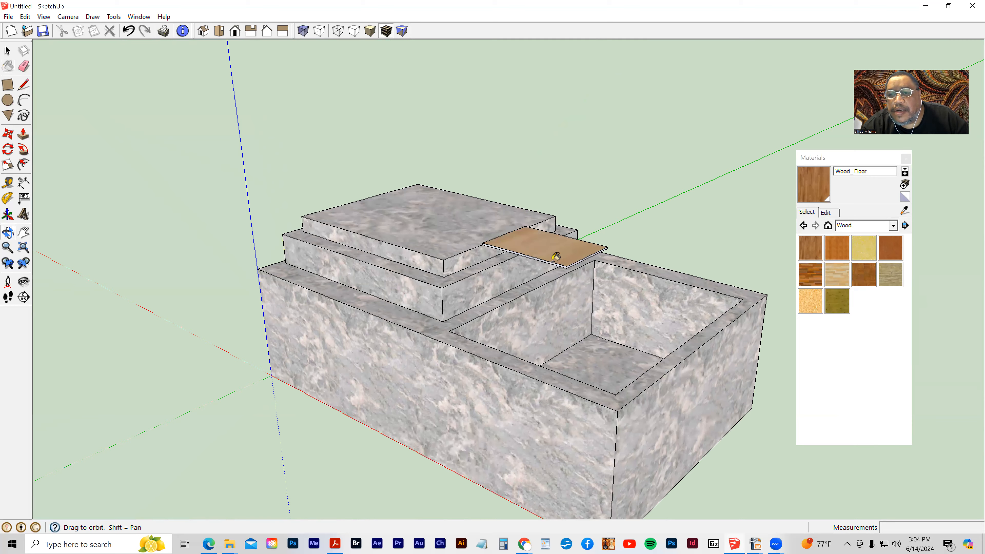
pyautogui.scroll(3, 545, 253)
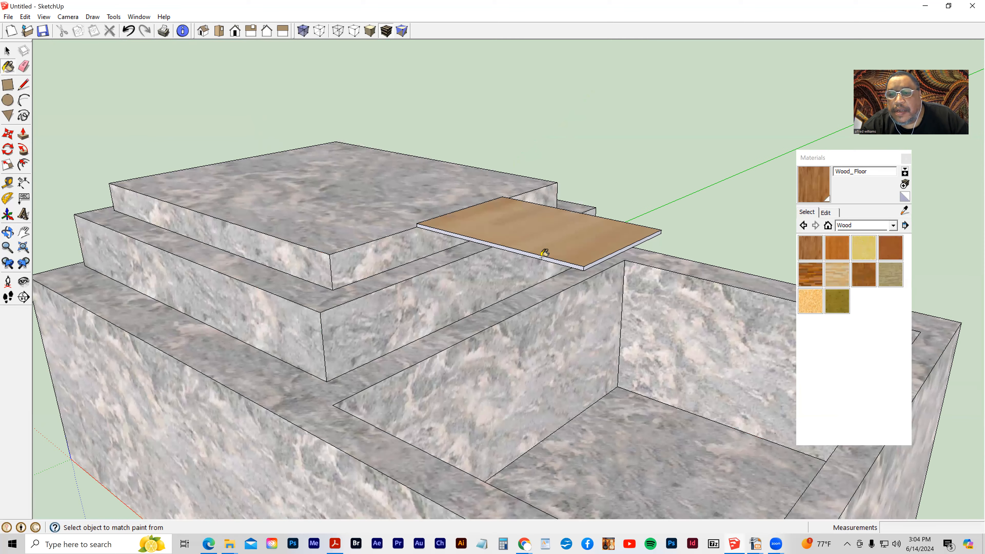
pyautogui.keyDown('shift'); pyautogui.click(541, 241); pyautogui.keyUp('shift')
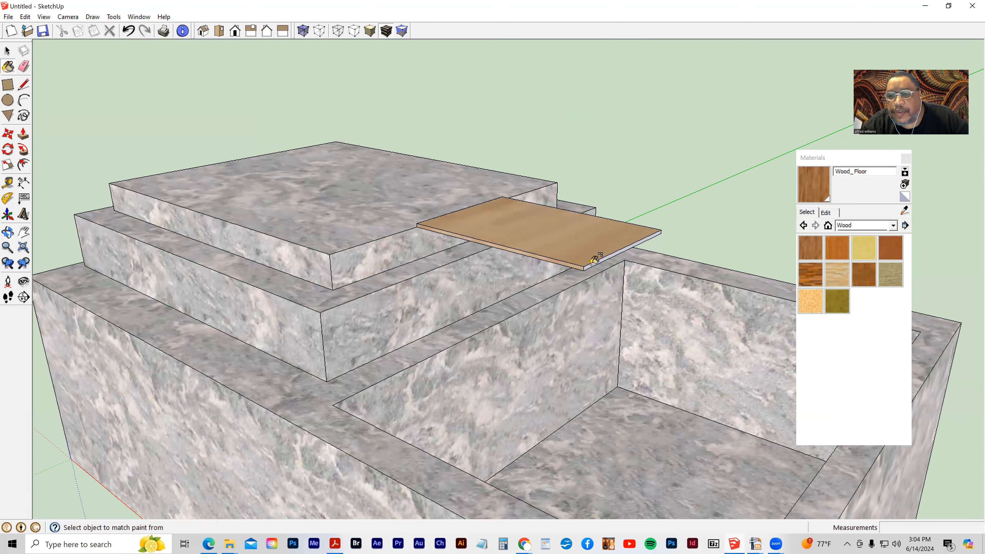
# Trace a line along the recess's front upper edge from corner to corner to close the opening with a face
pyautogui.moveTo(226, 260); pyautogui.dragTo(238, 273, button='middle')
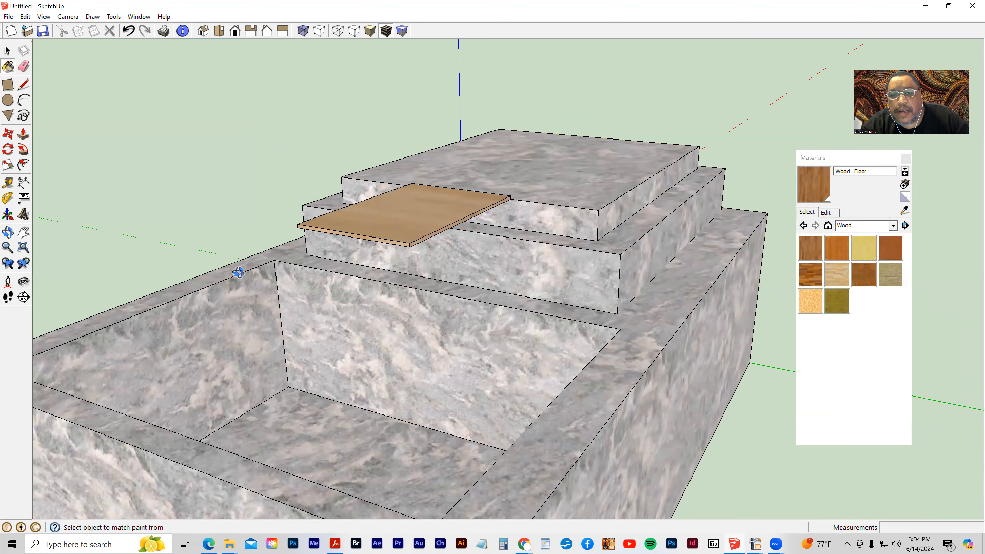
pyautogui.moveTo(719, 267); pyautogui.dragTo(627, 241, button='middle')
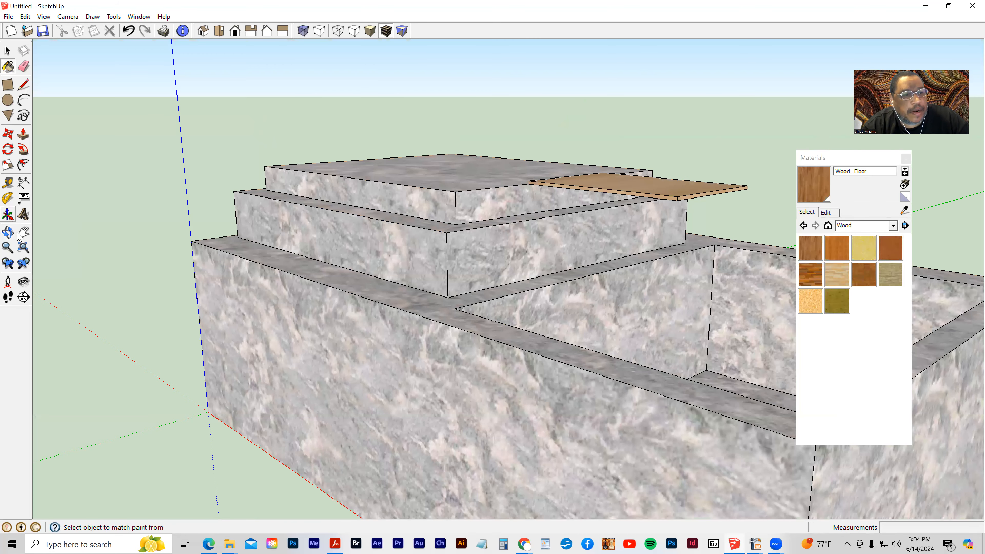
pyautogui.keyDown('shift'); pyautogui.moveTo(277, 248); pyautogui.dragTo(356, 223, button='middle'); pyautogui.keyUp('shift')
pyautogui.moveTo(280, 181); pyautogui.dragTo(438, 299, button='middle')
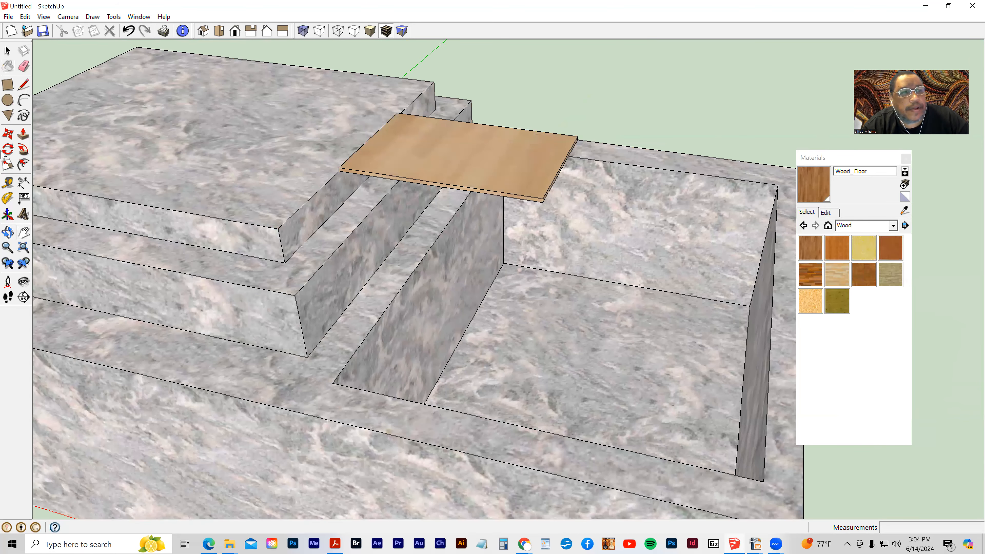
pyautogui.scroll(-1, 26, 93)
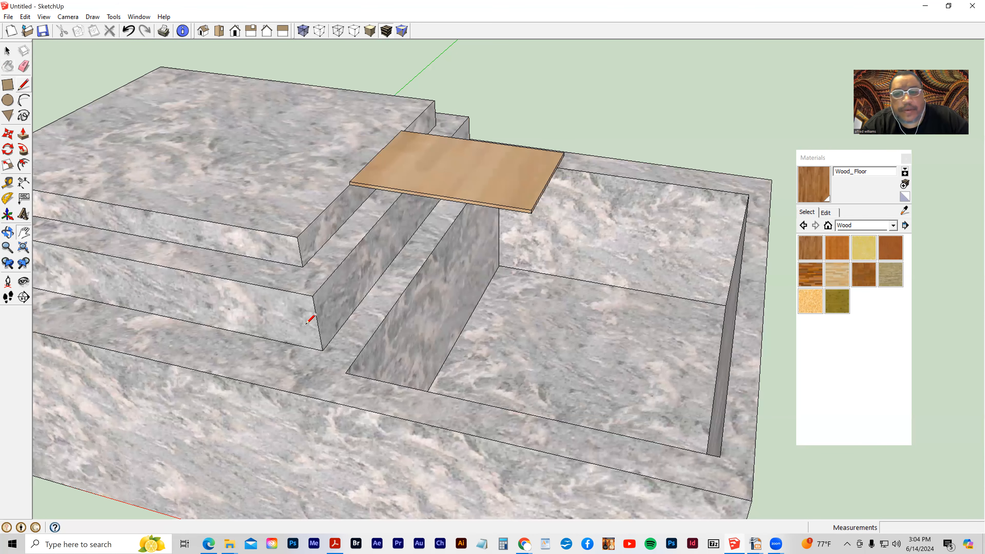
pyautogui.click(346, 373)
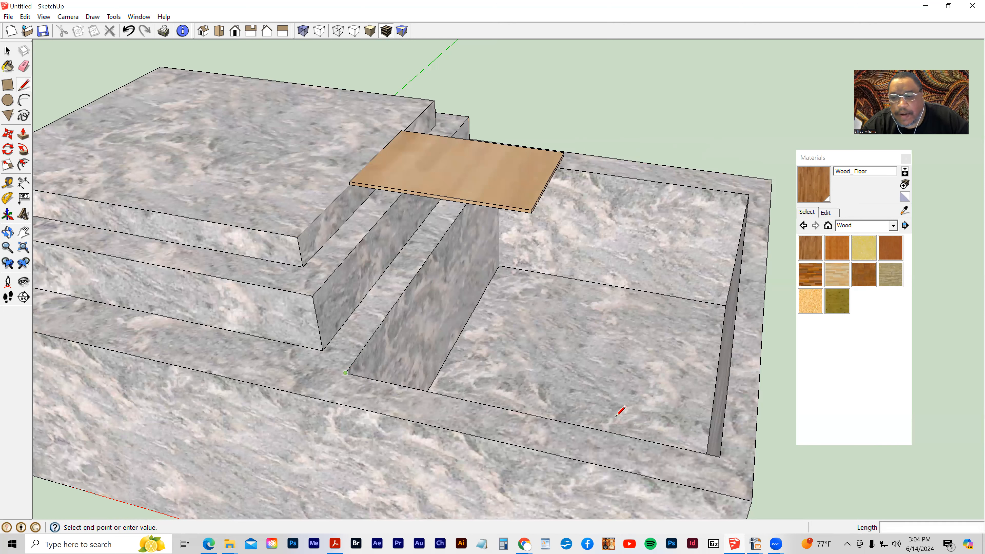
pyautogui.click(719, 456)
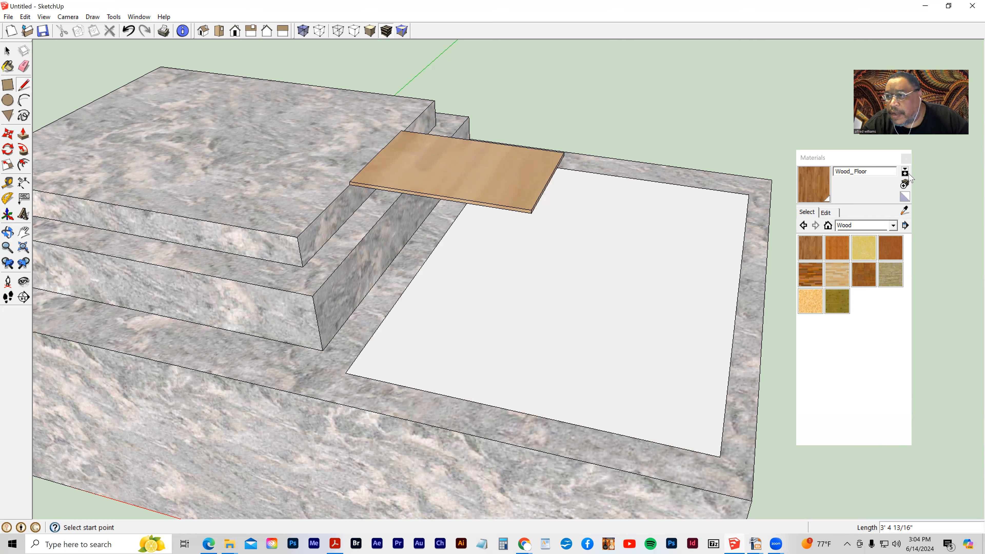
# Paint the face covering the recess with the Water_Pool_Light material and view the finished pool from several angles
pyautogui.click(893, 225)
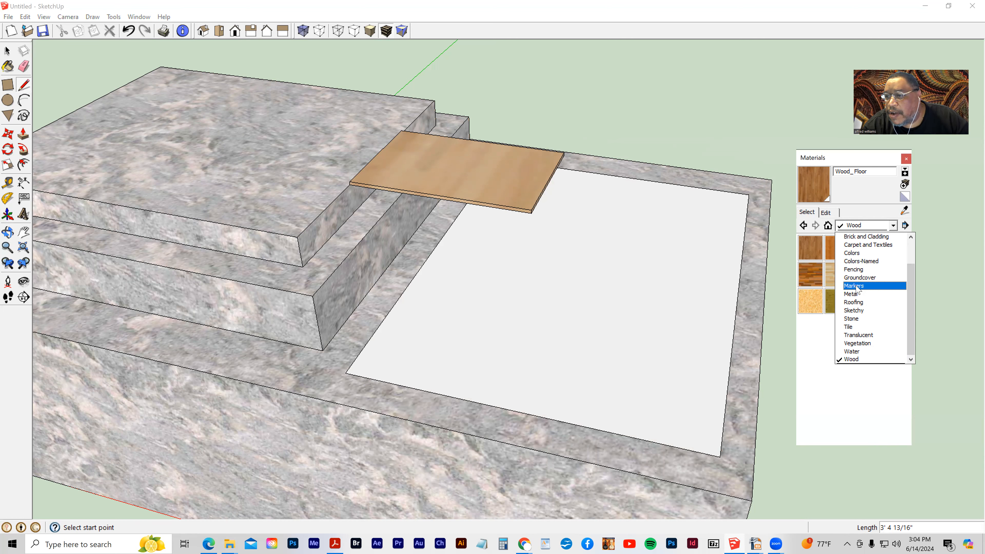
pyautogui.click(852, 351)
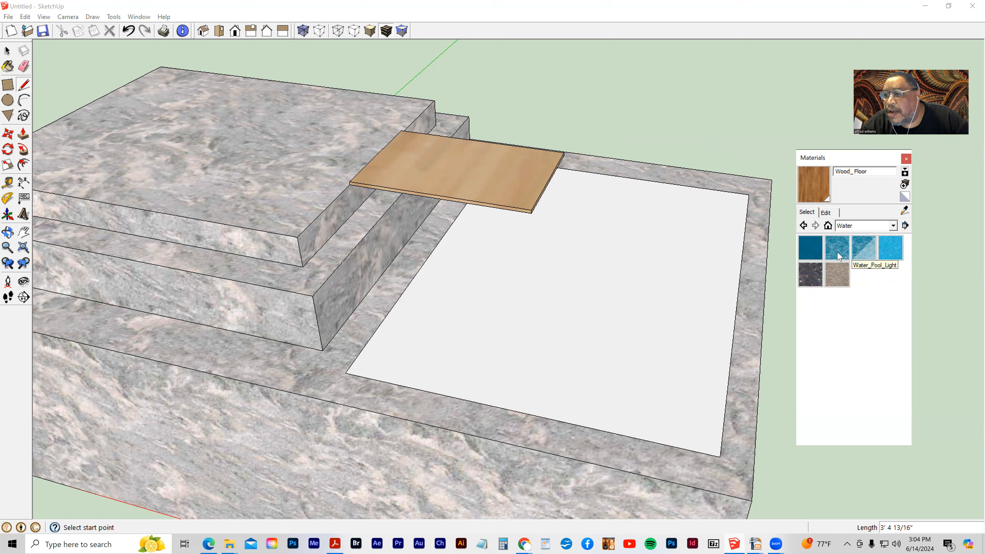
pyautogui.click(867, 258)
pyautogui.click(566, 290)
pyautogui.press('o')
pyautogui.moveTo(483, 235)
pyautogui.mouseDown(button='middle')
pyautogui.moveTo(589, 269)
pyautogui.moveTo(433, 286)
pyautogui.moveTo(495, 314)
pyautogui.mouseUp(button='middle')
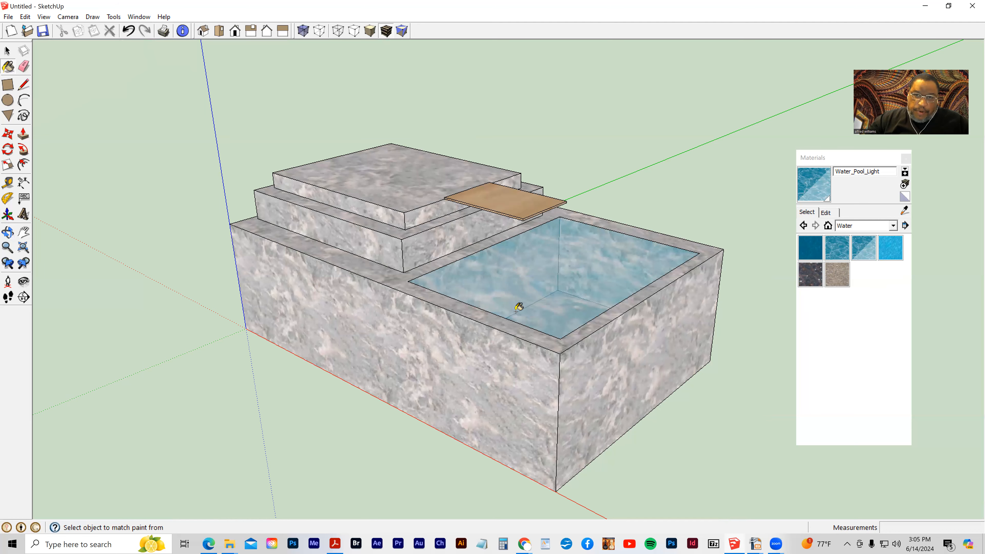
pyautogui.moveTo(480, 305); pyautogui.dragTo(407, 321, button='middle')
pyautogui.moveTo(525, 329); pyautogui.dragTo(547, 326, button='middle')
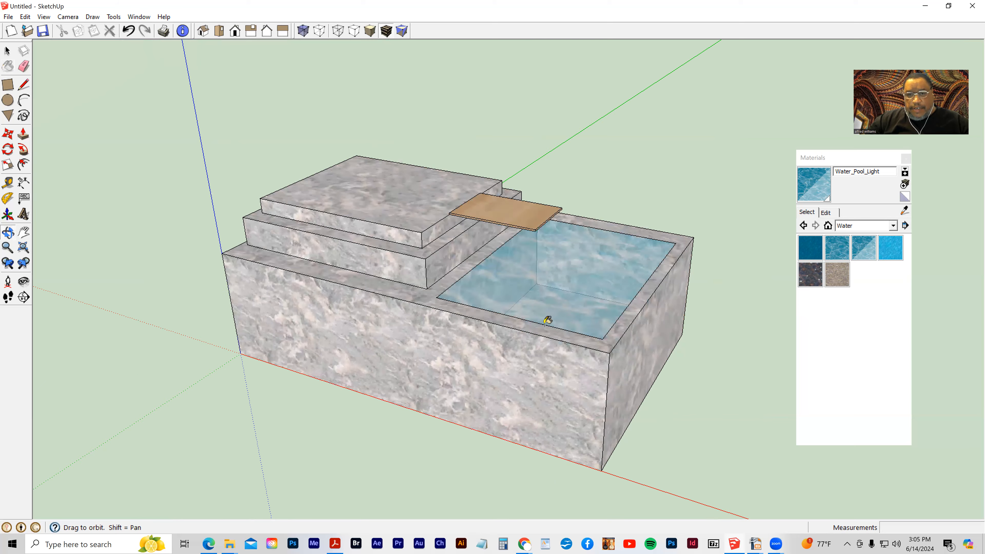